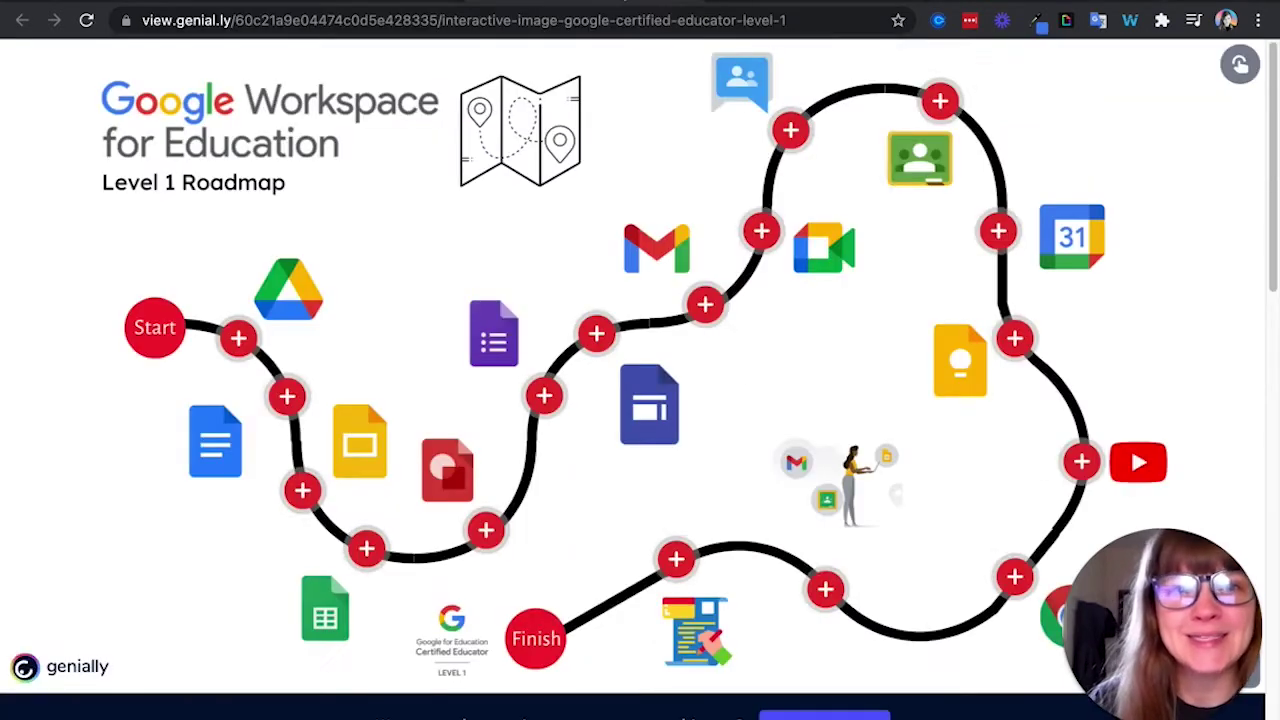
Switch to the Genially Google Workspace for Education Level 1 Roadmap tab
click(619, 2)
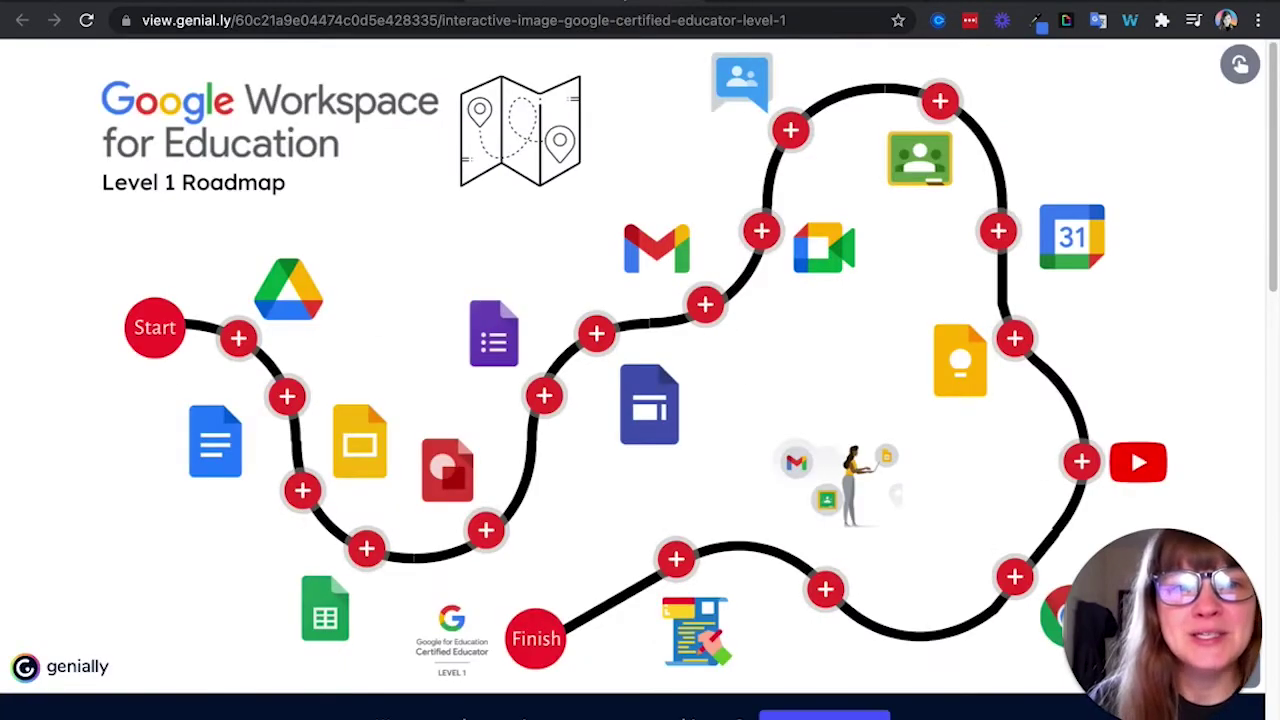
click(239, 341)
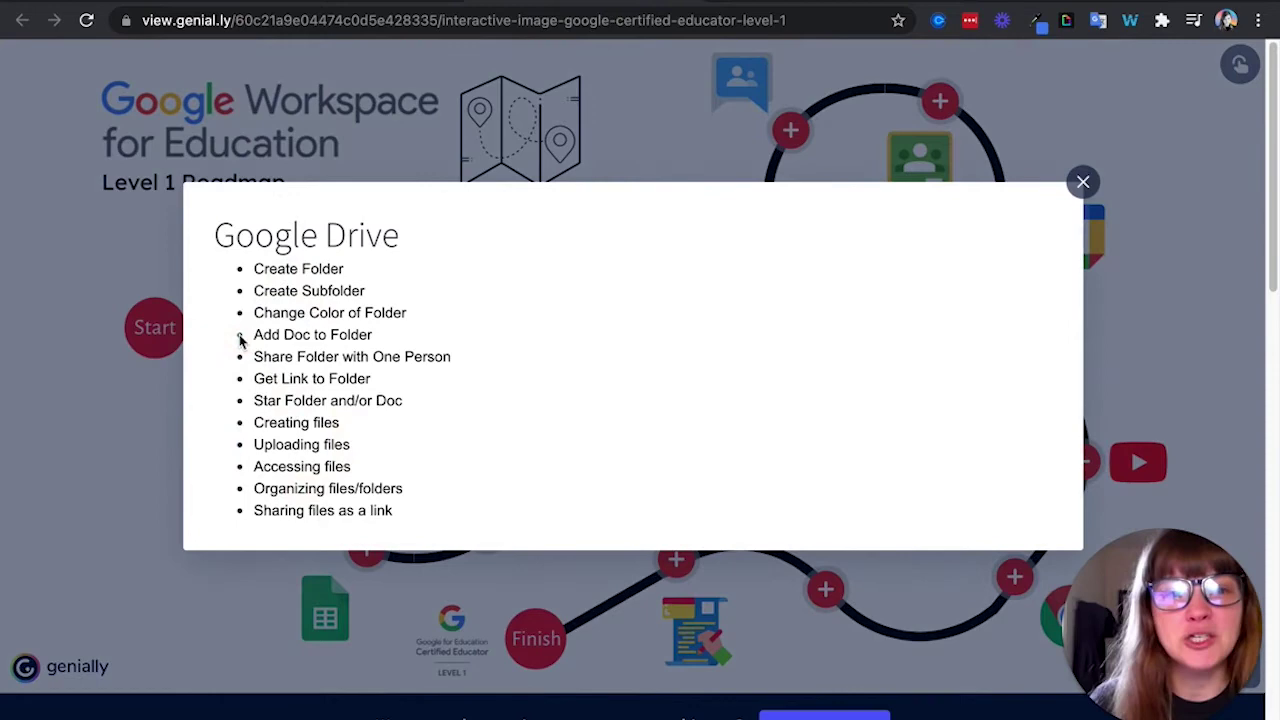
click(1082, 183)
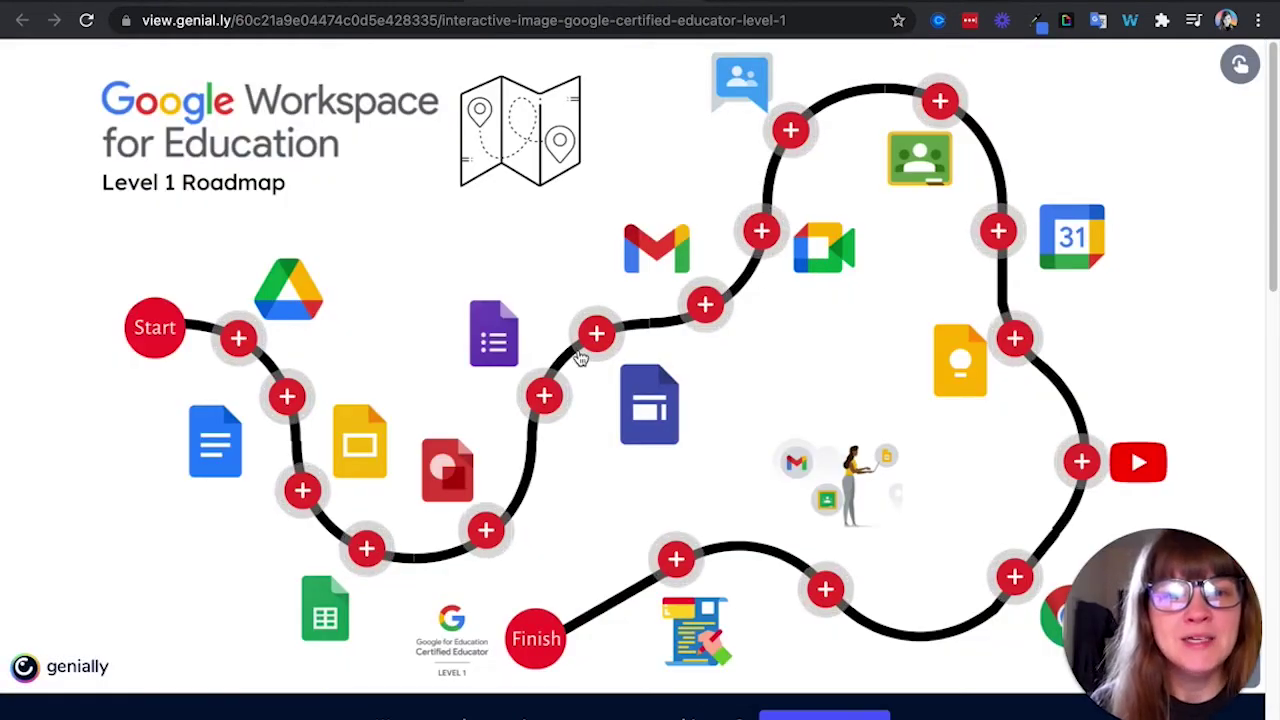
click(287, 396)
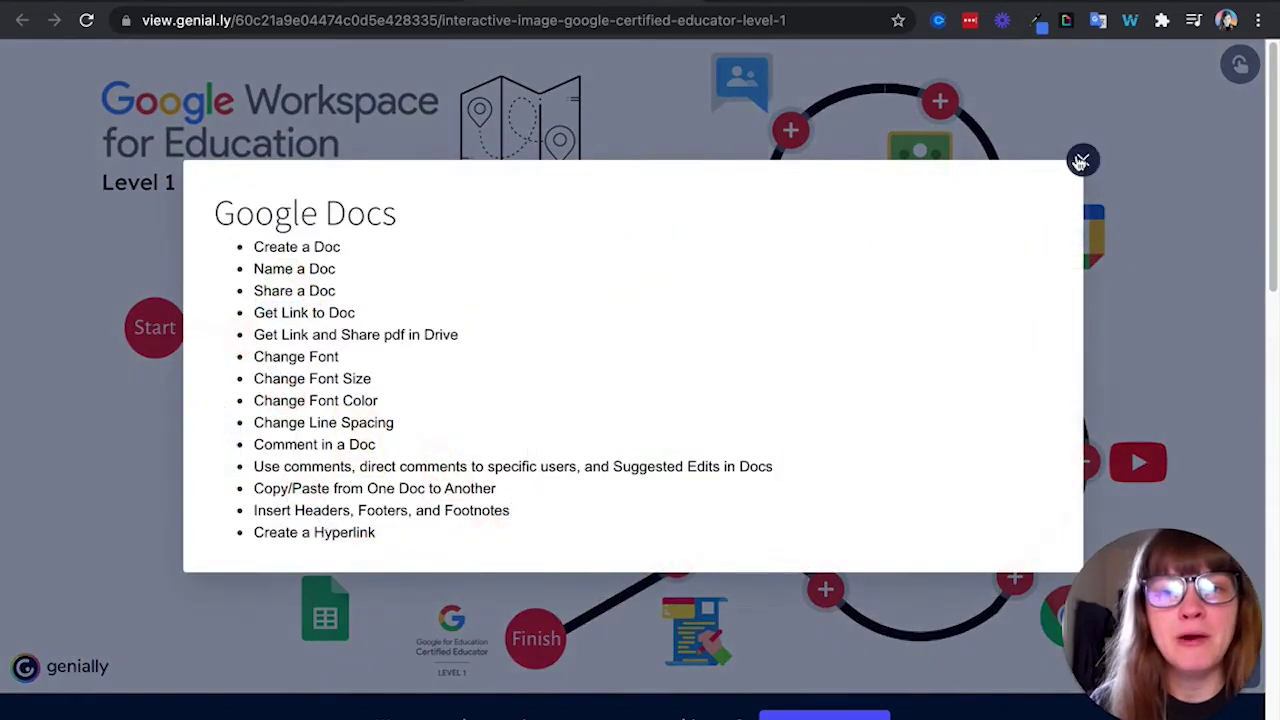
click(1081, 158)
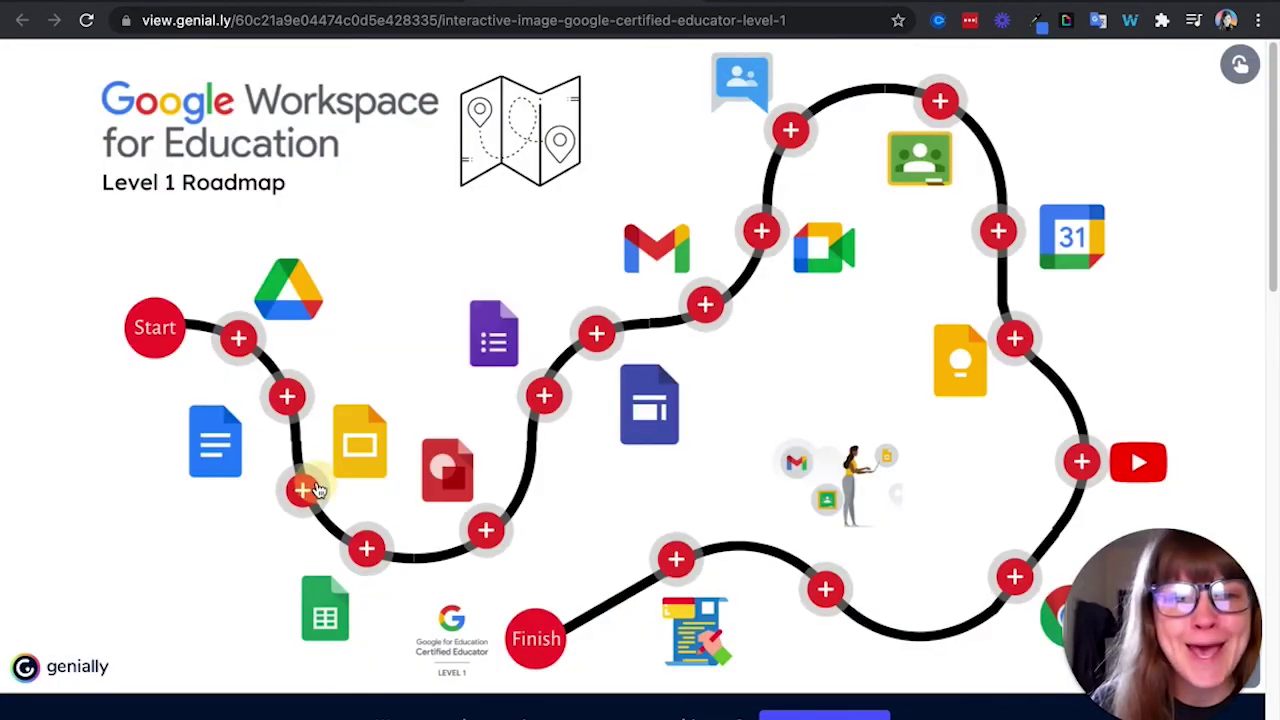
click(305, 490)
click(1084, 140)
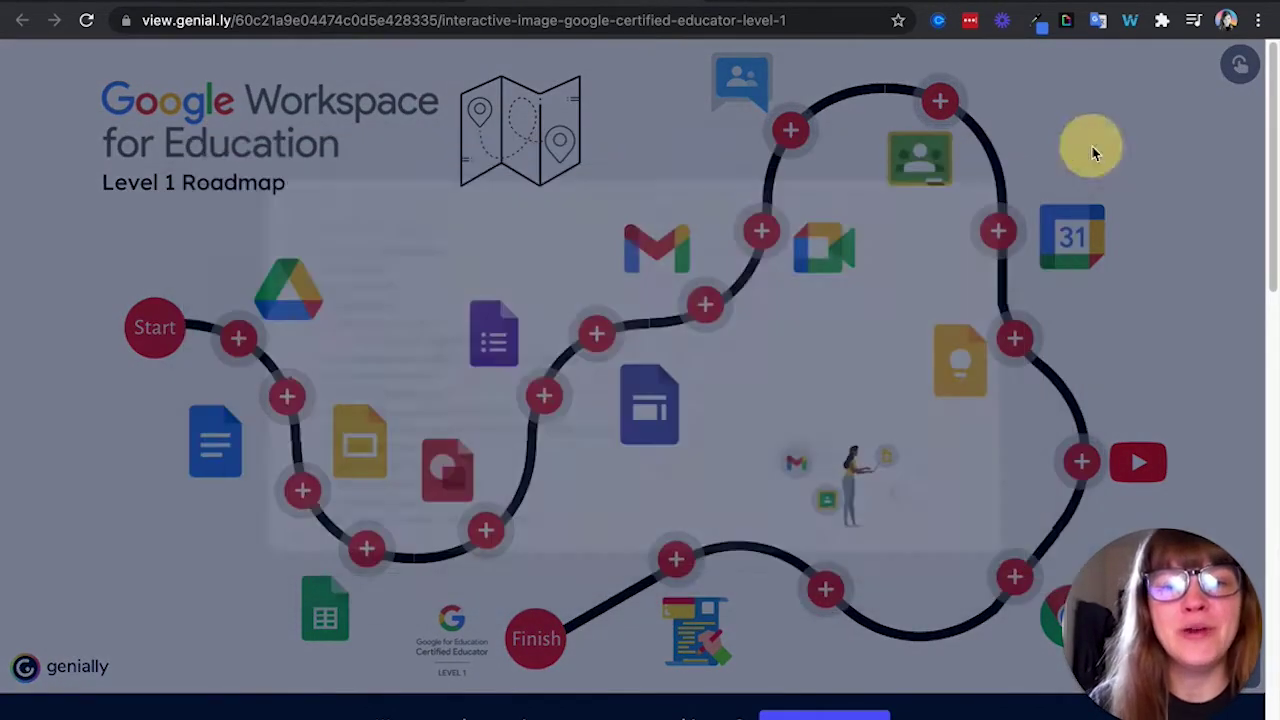
click(487, 530)
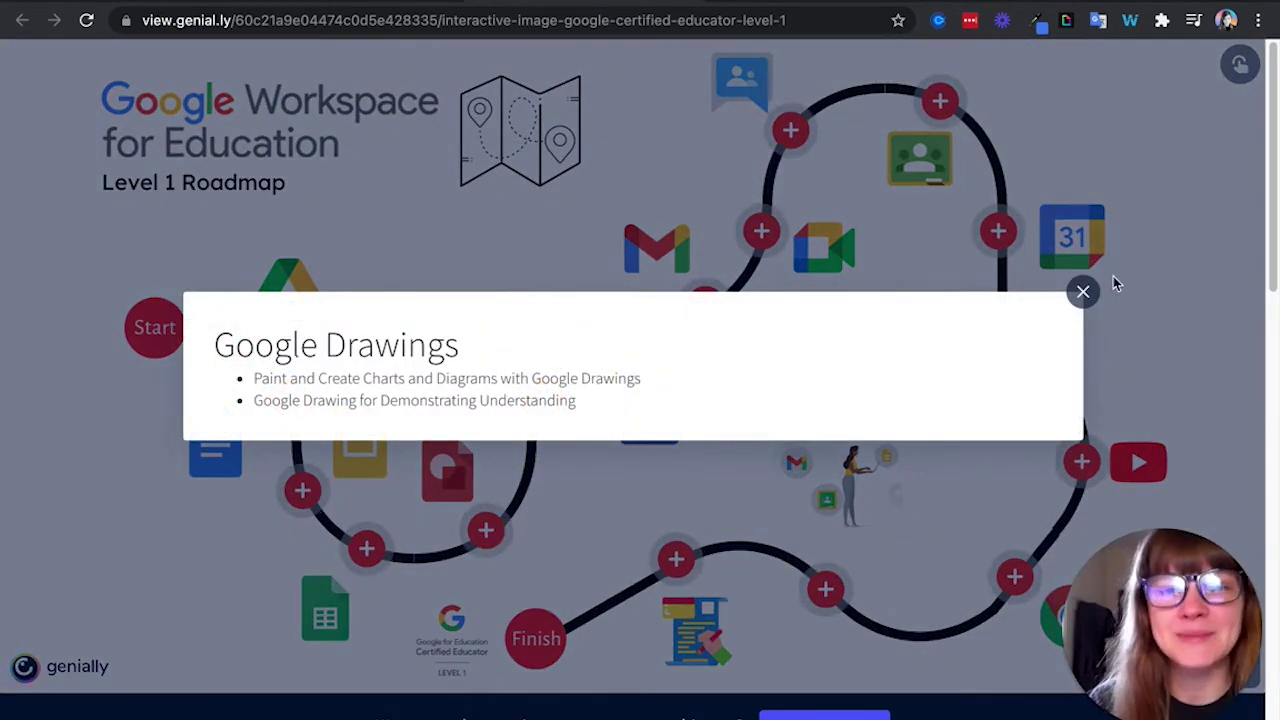
click(1083, 291)
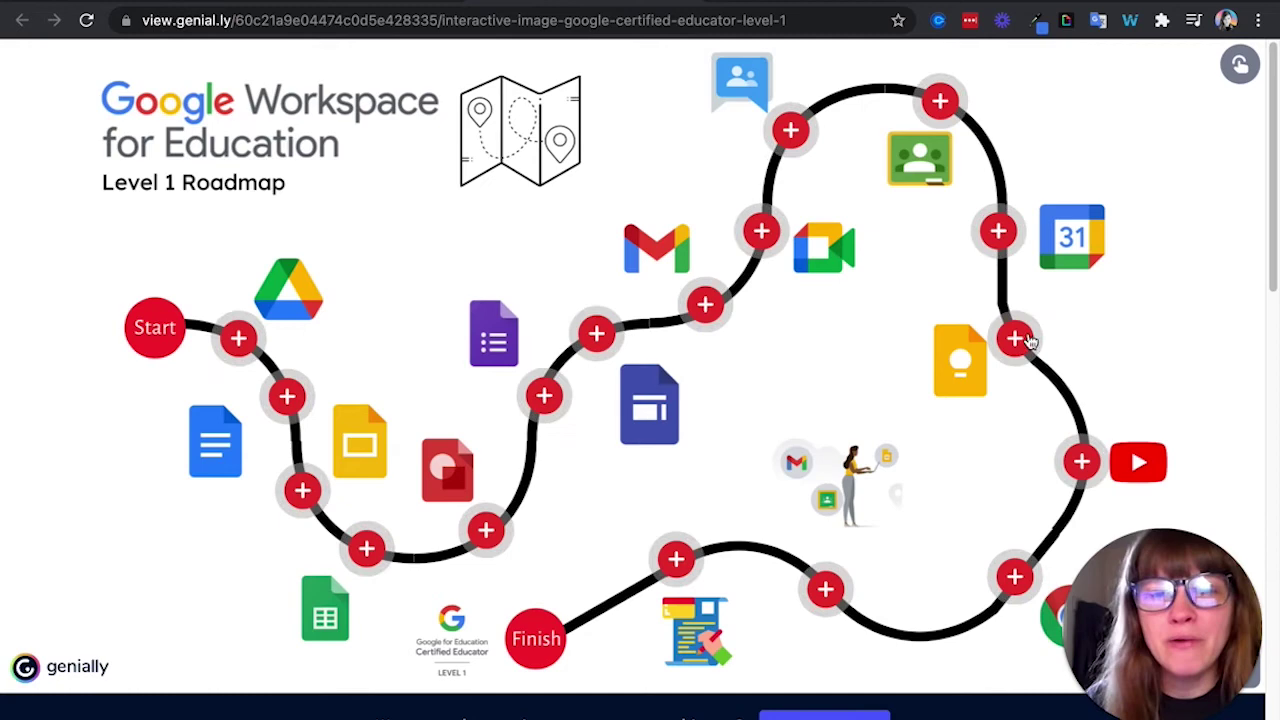
click(825, 592)
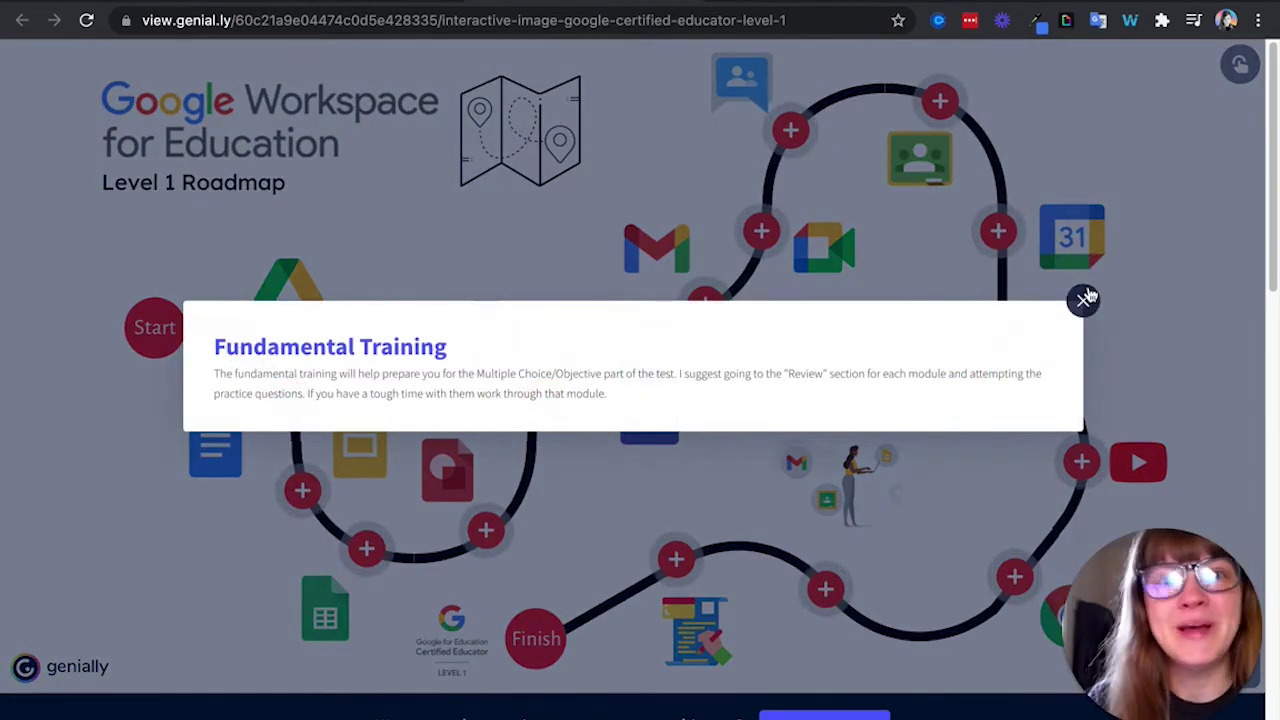
click(1085, 298)
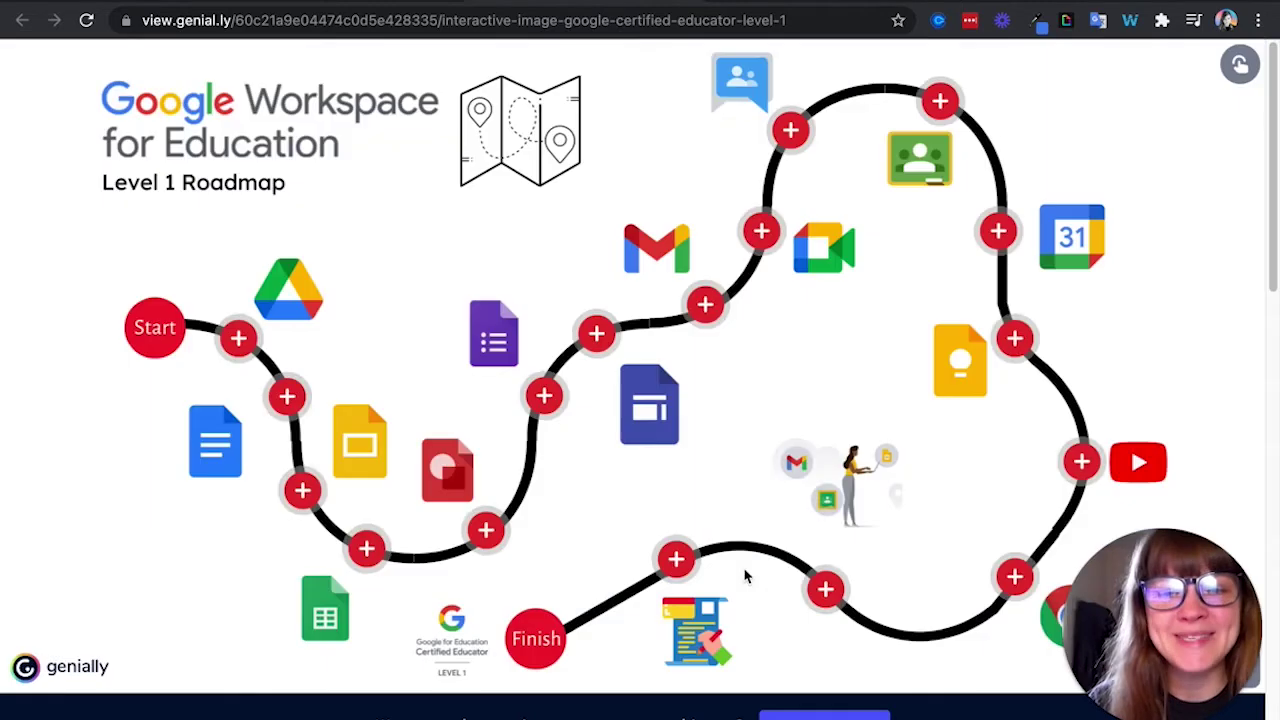
click(685, 568)
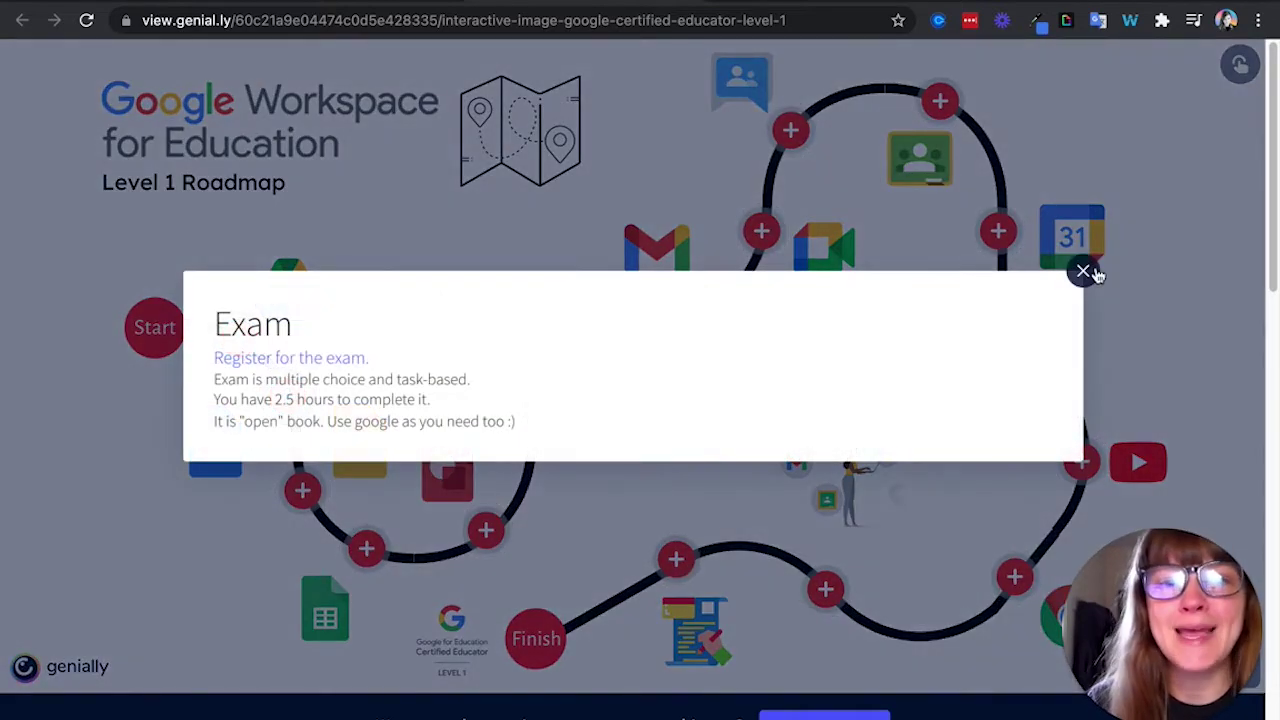
click(1085, 272)
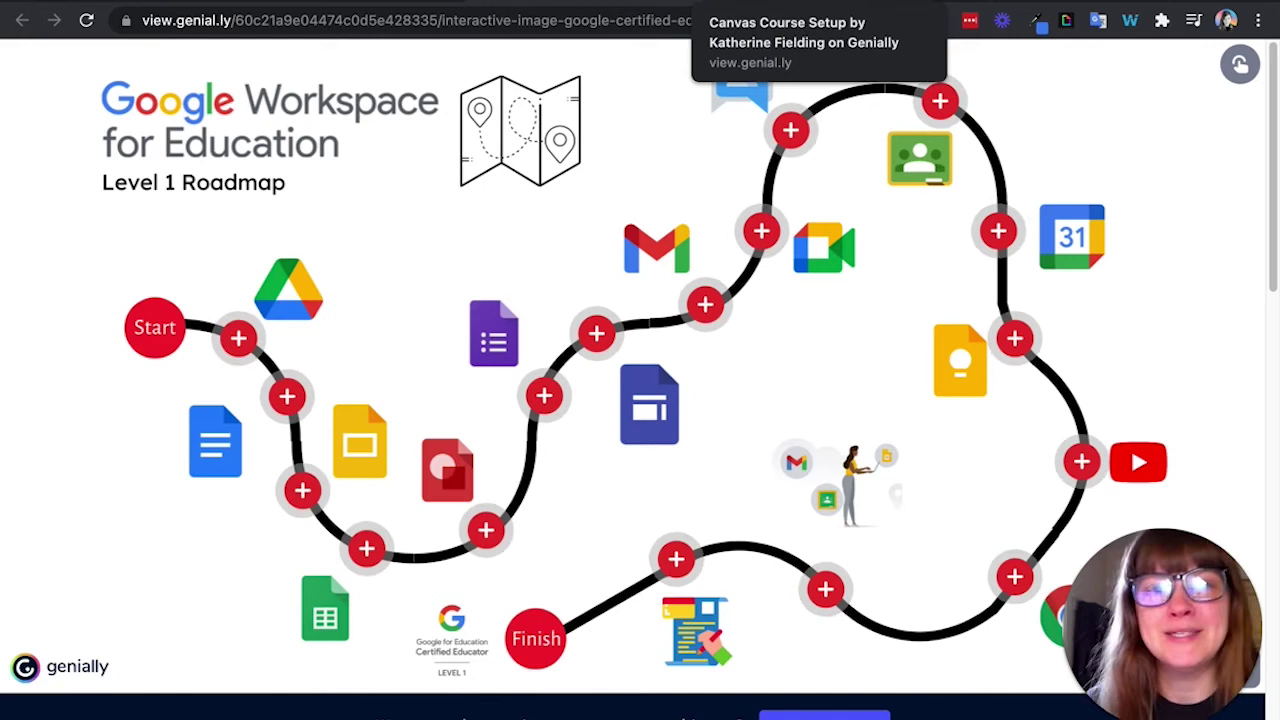
Switch to the Canvas Course Setup Roadmap and preview its Course Navigation and Home Page popups
key(ctrl+Tab)
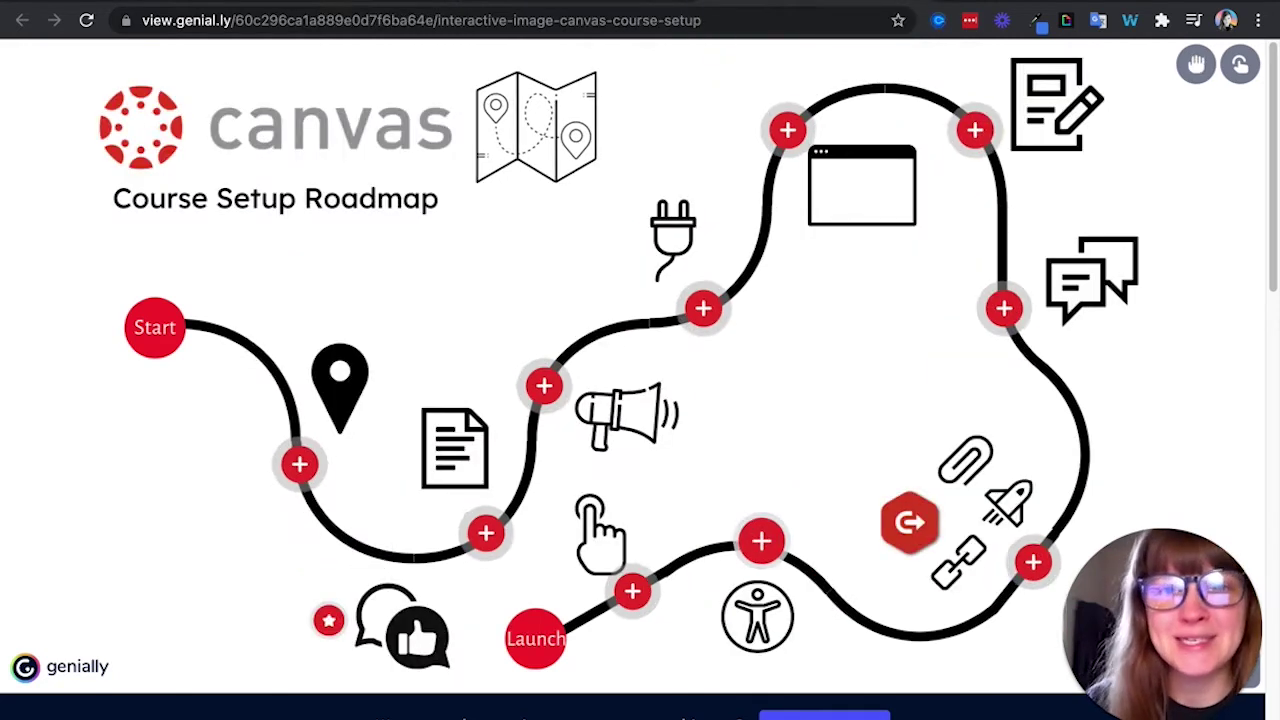
click(298, 476)
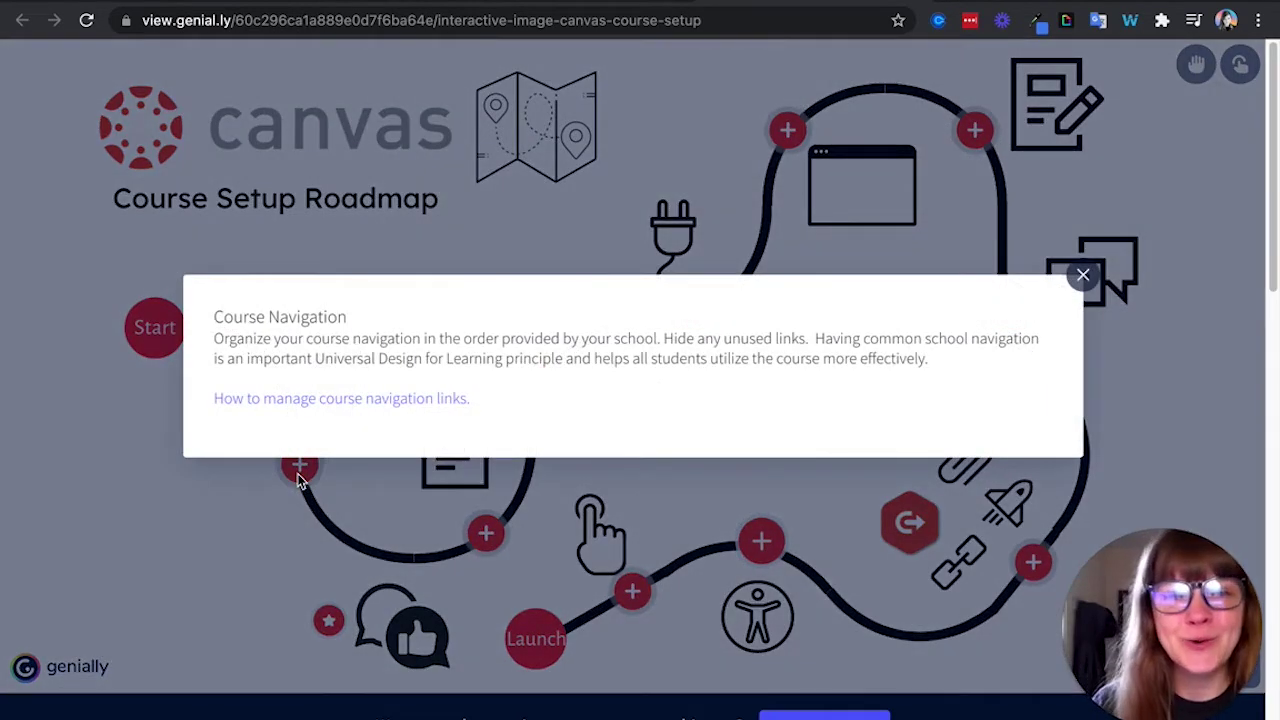
click(1082, 274)
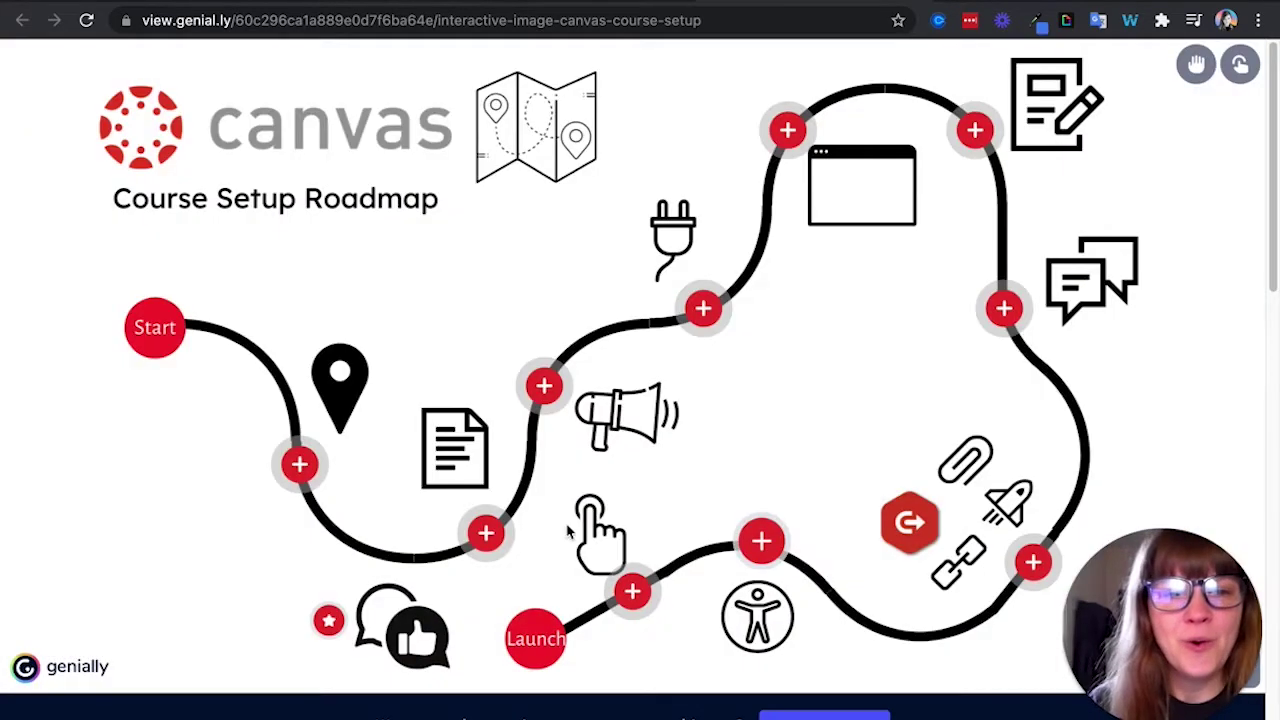
click(488, 538)
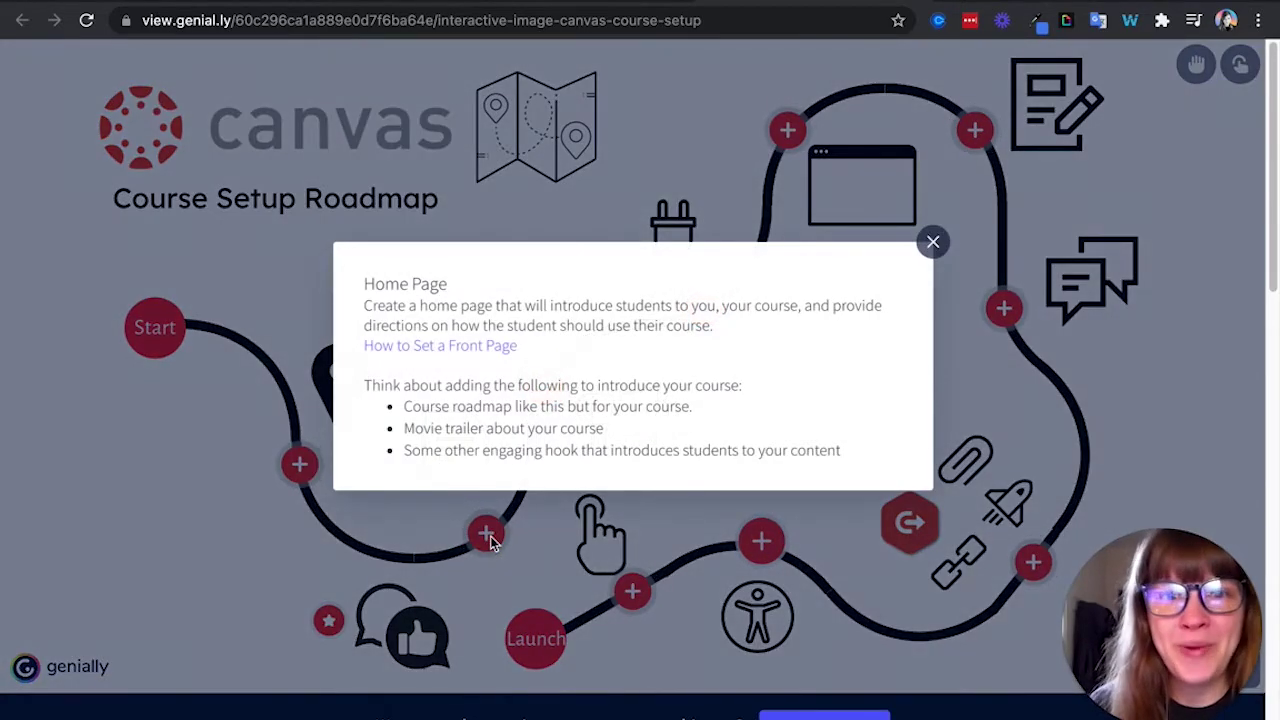
click(933, 242)
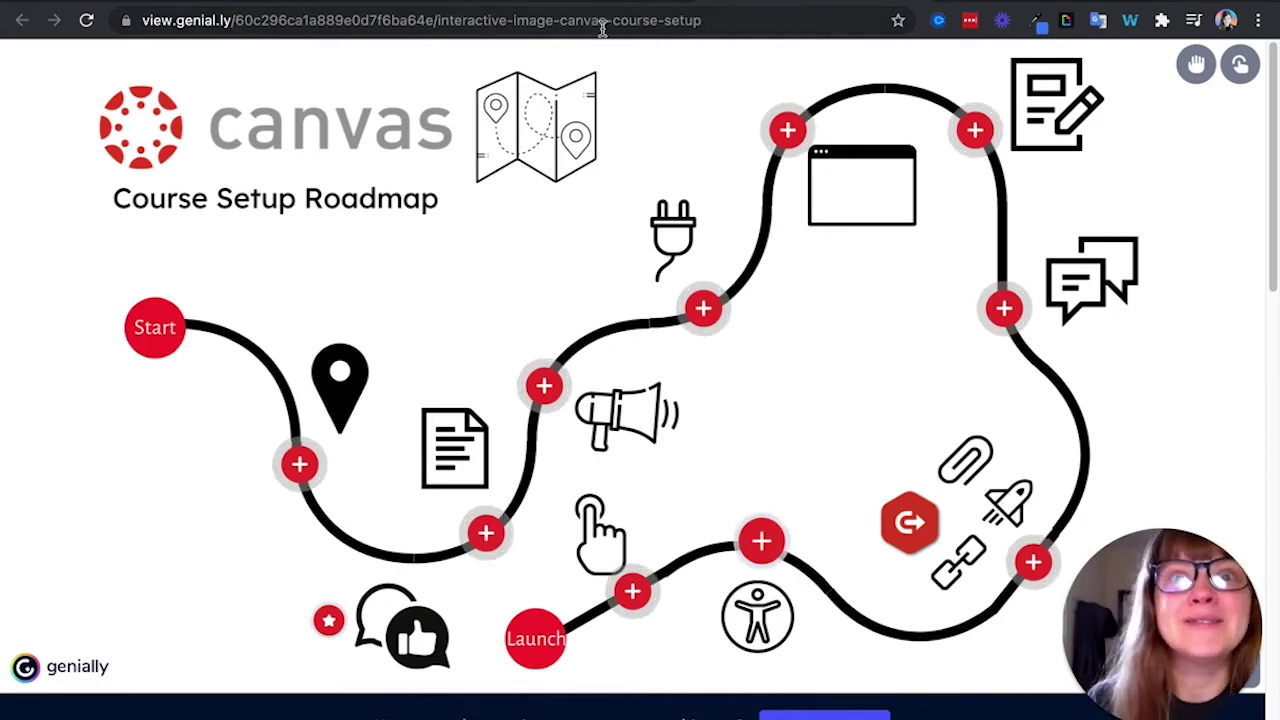
Move from the Canvas Roadmap design to the Roadmap Template design in Canva
click(366, 3)
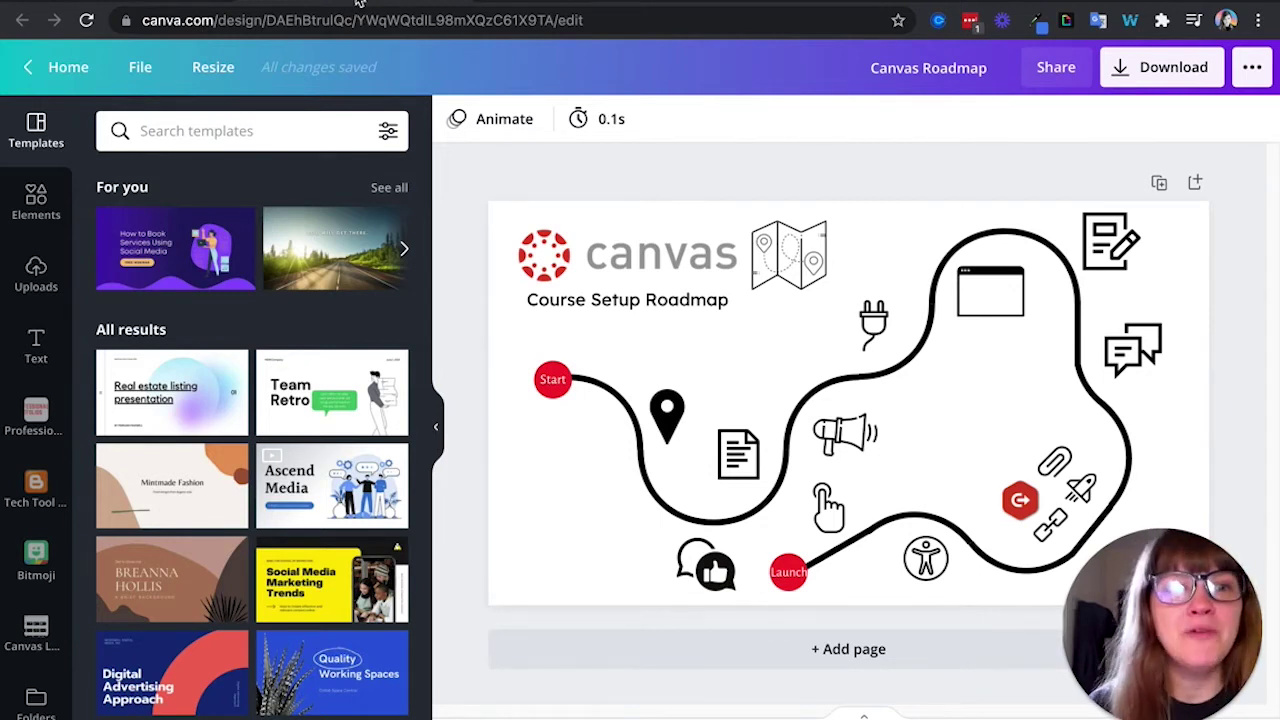
click(165, 3)
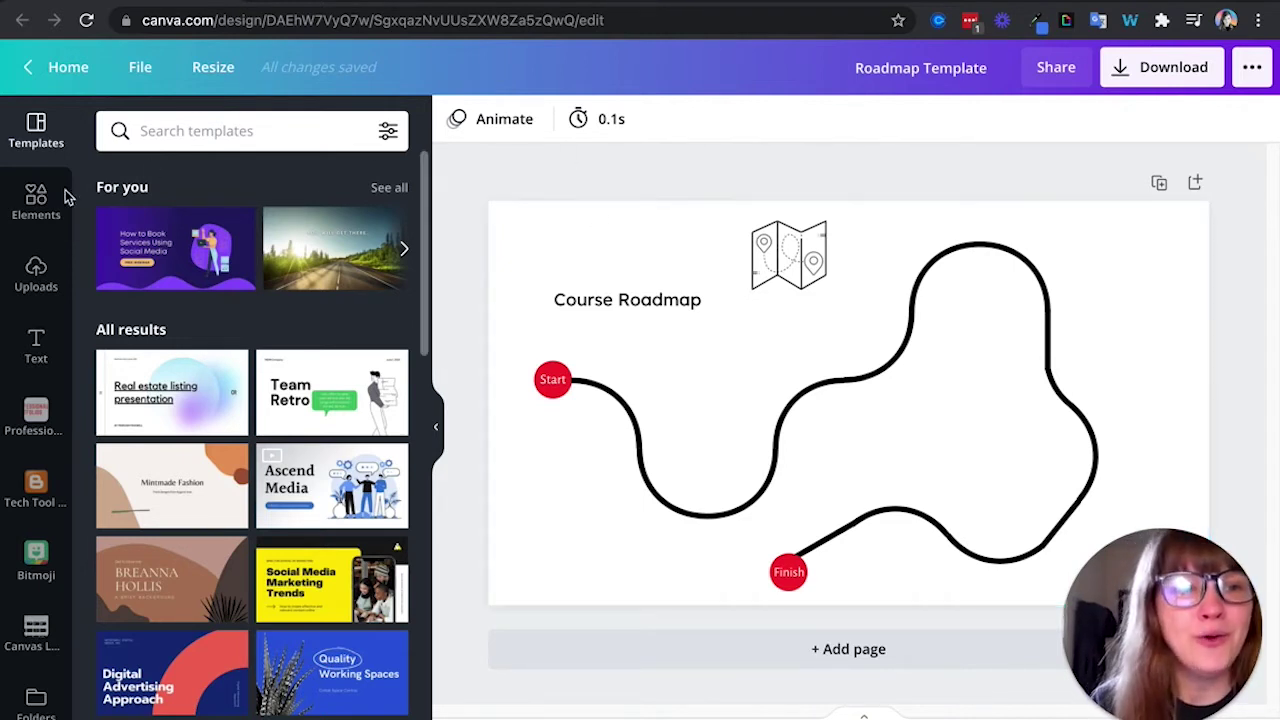
Add a red location pin from a 'navigation' element search, shrunk onto the road after Start
click(24, 212)
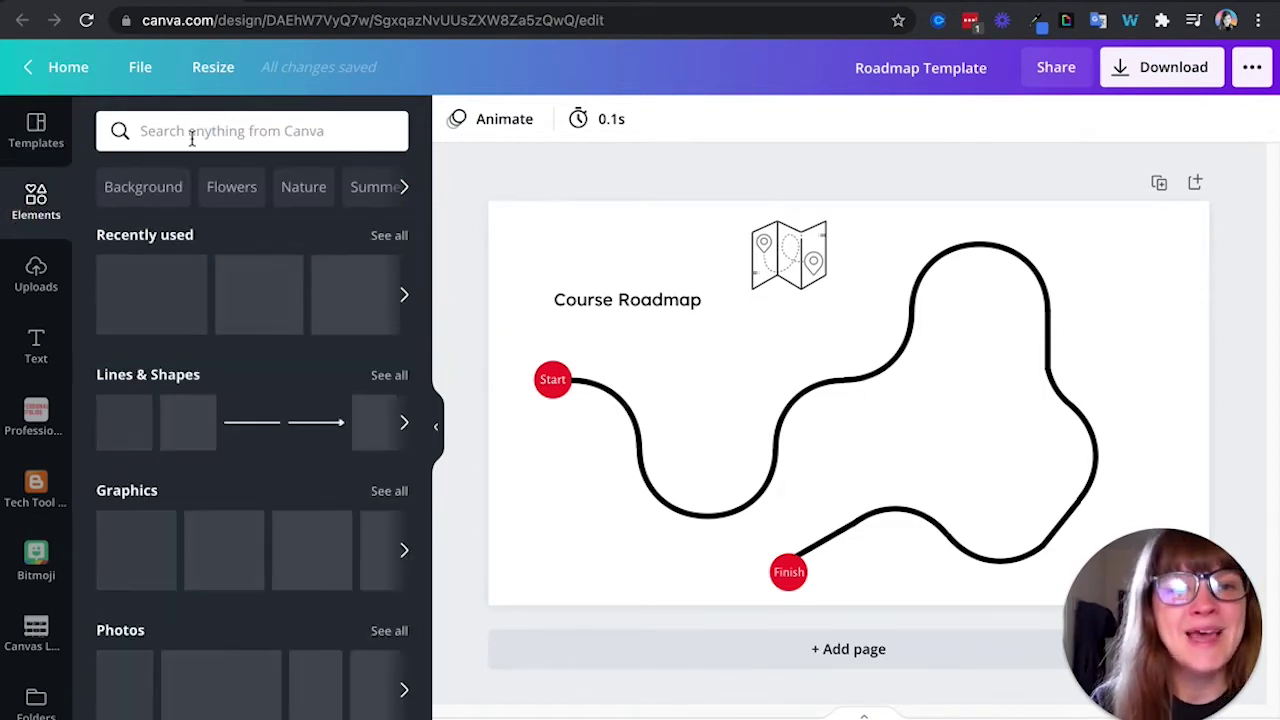
click(191, 132)
text(navigation)
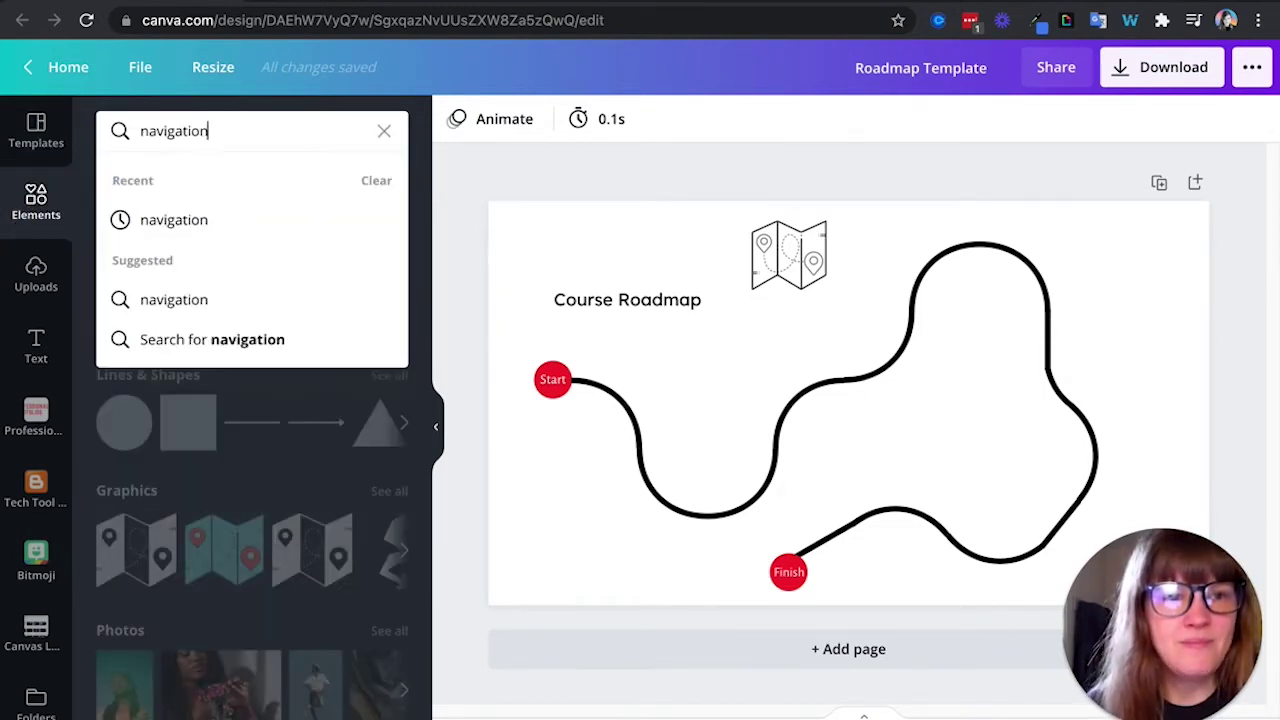
key(Return)
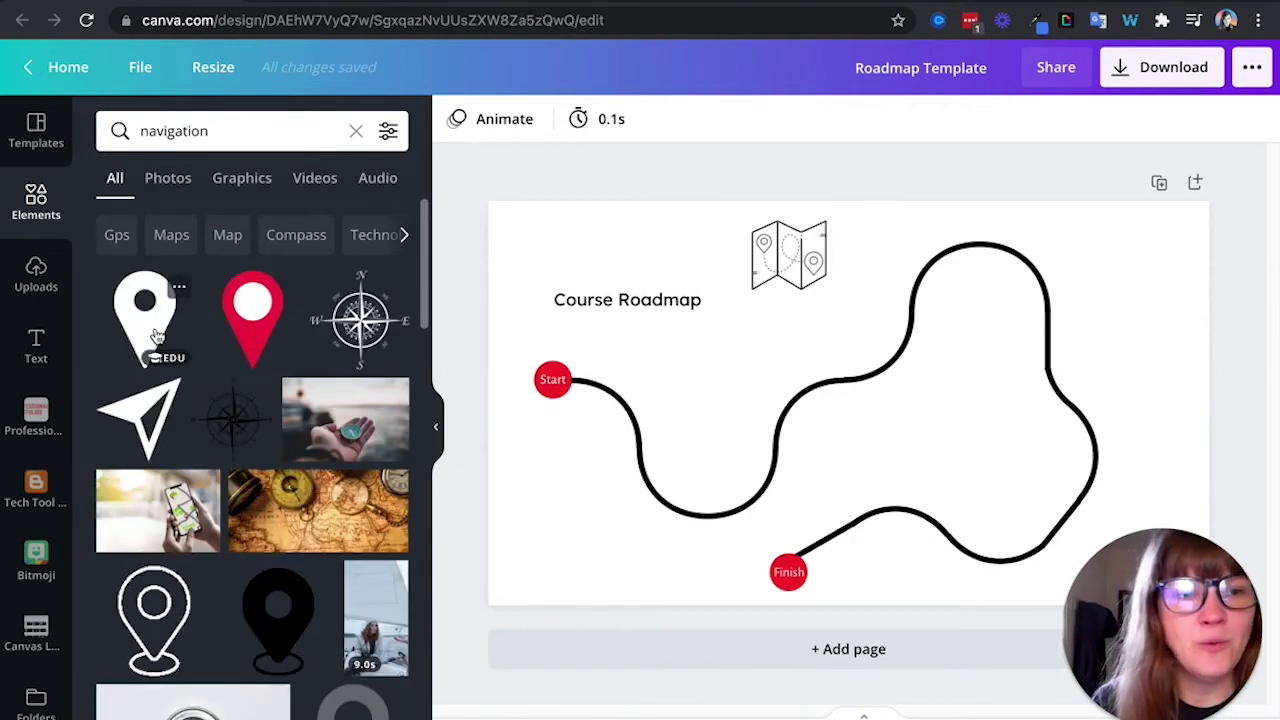
click(252, 300)
drag(881, 340, 661, 414)
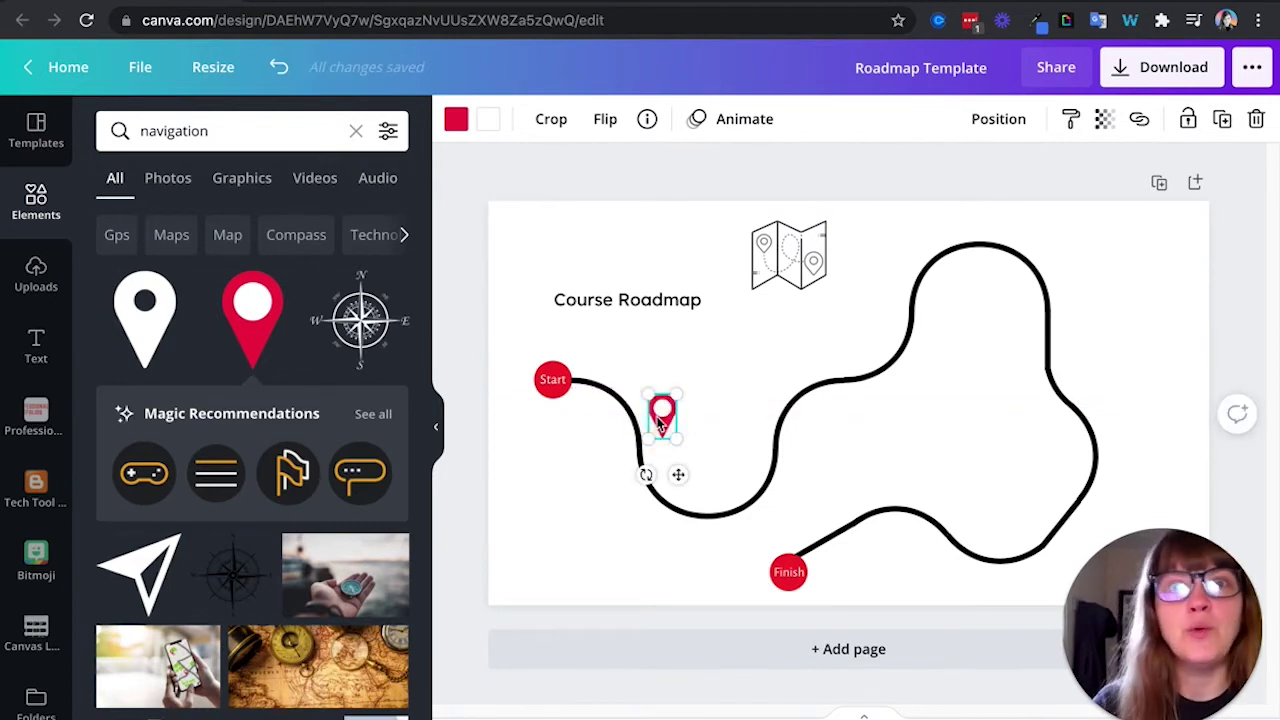
click(548, 228)
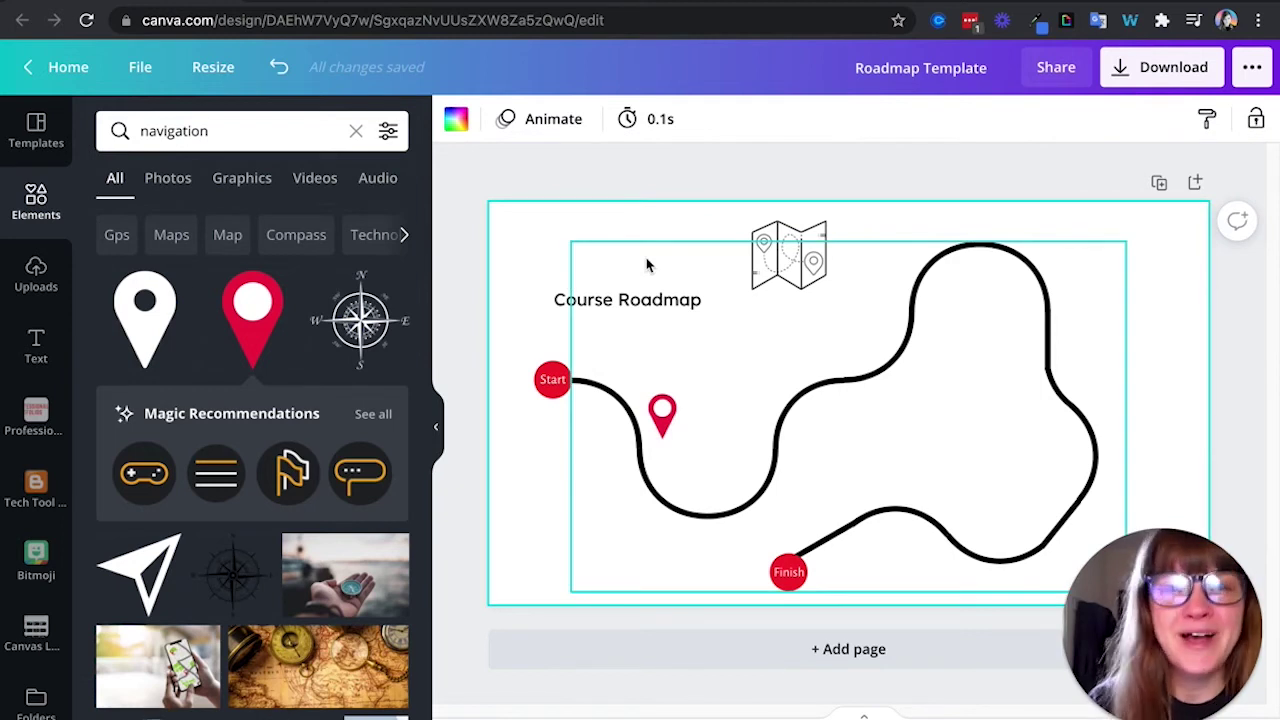
Download the Canvas Roadmap design as a PNG and dismiss the saved-design confirmation
click(1135, 78)
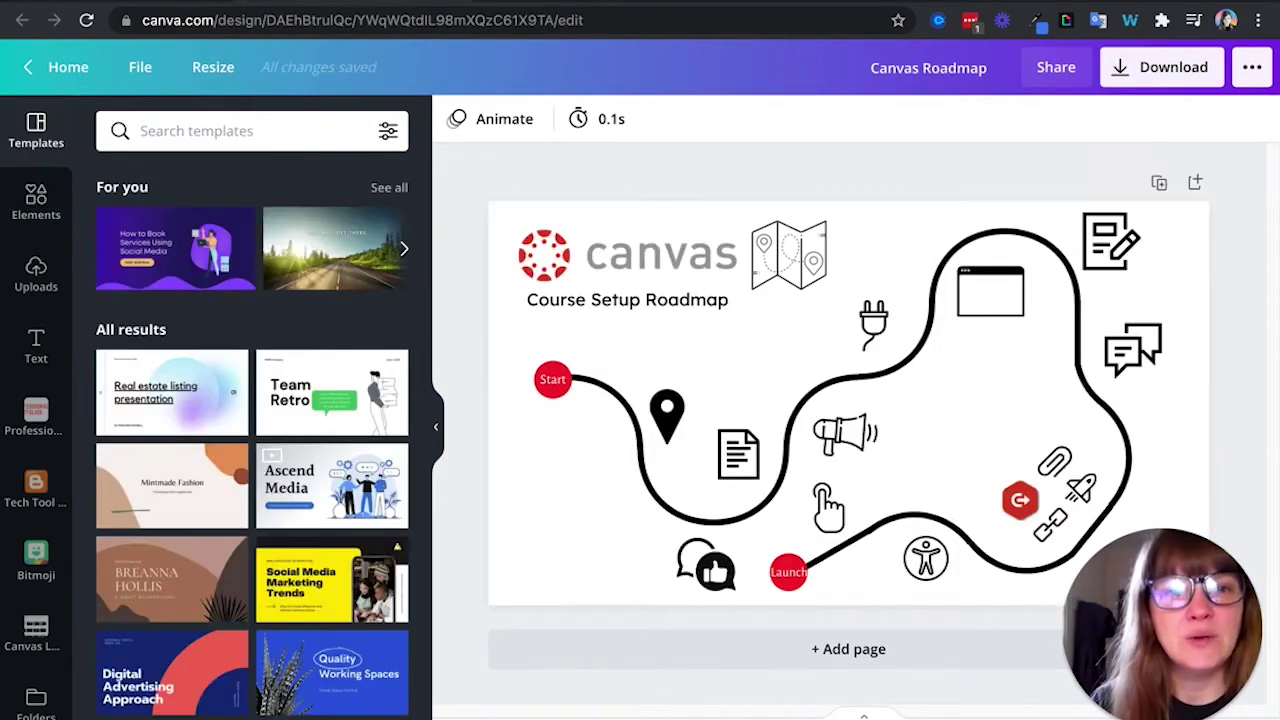
click(1133, 66)
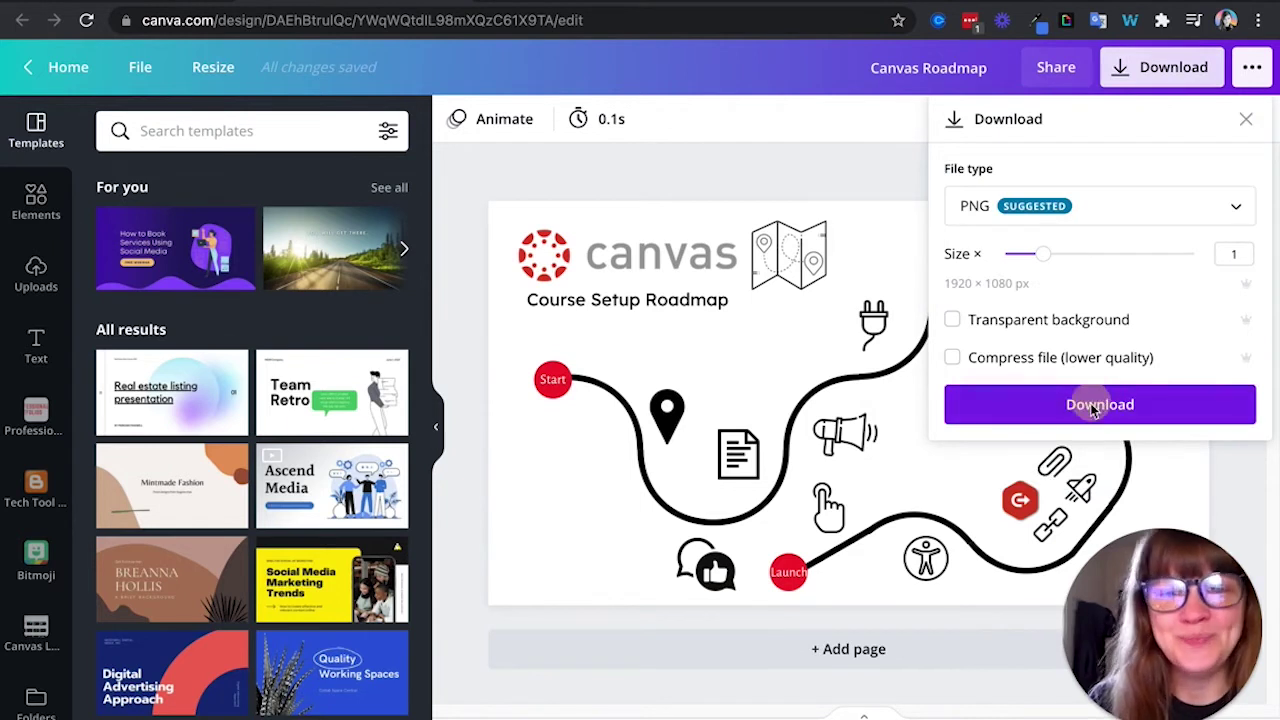
click(1094, 409)
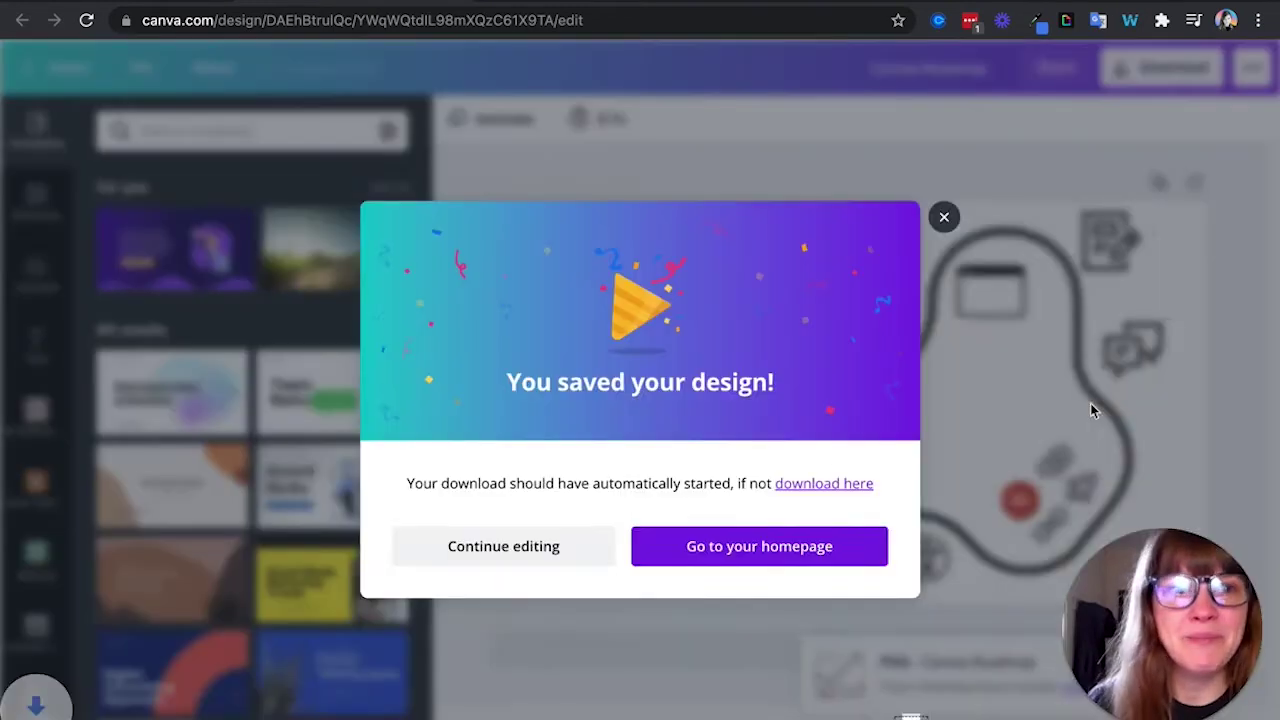
click(943, 188)
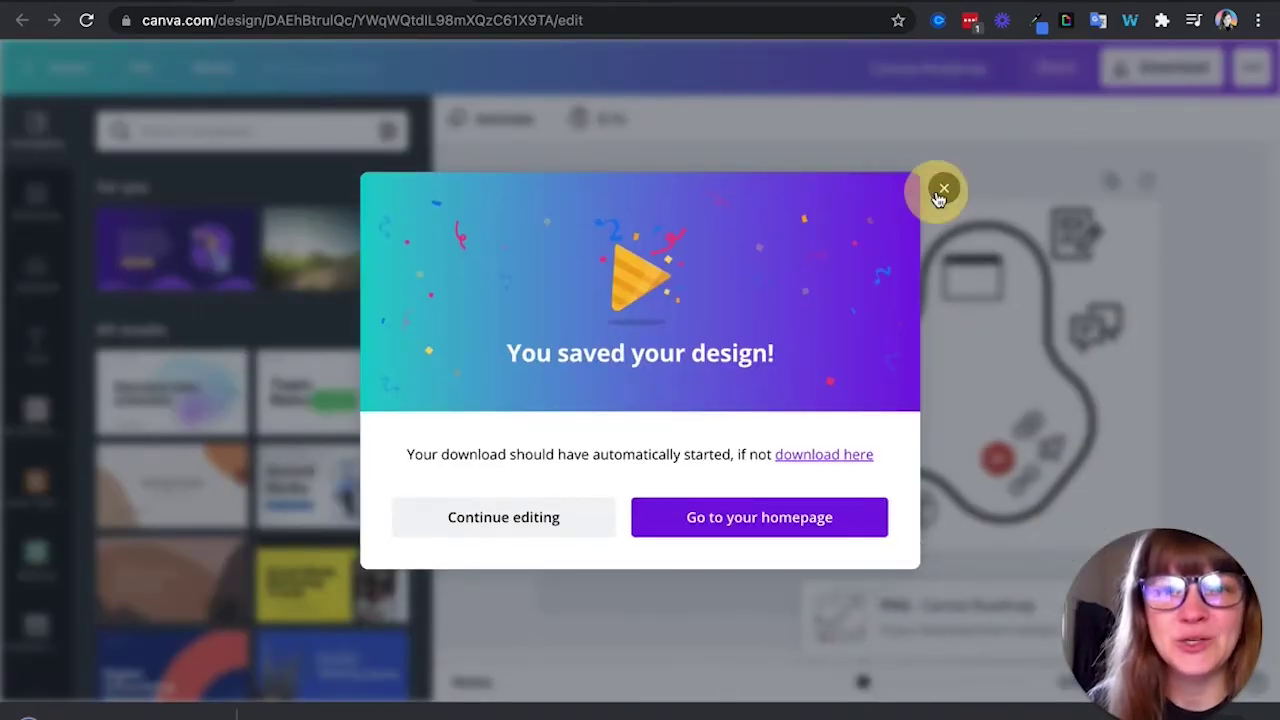
Load genial.ly in a new tab and go to the My creations dashboard
click(612, 2)
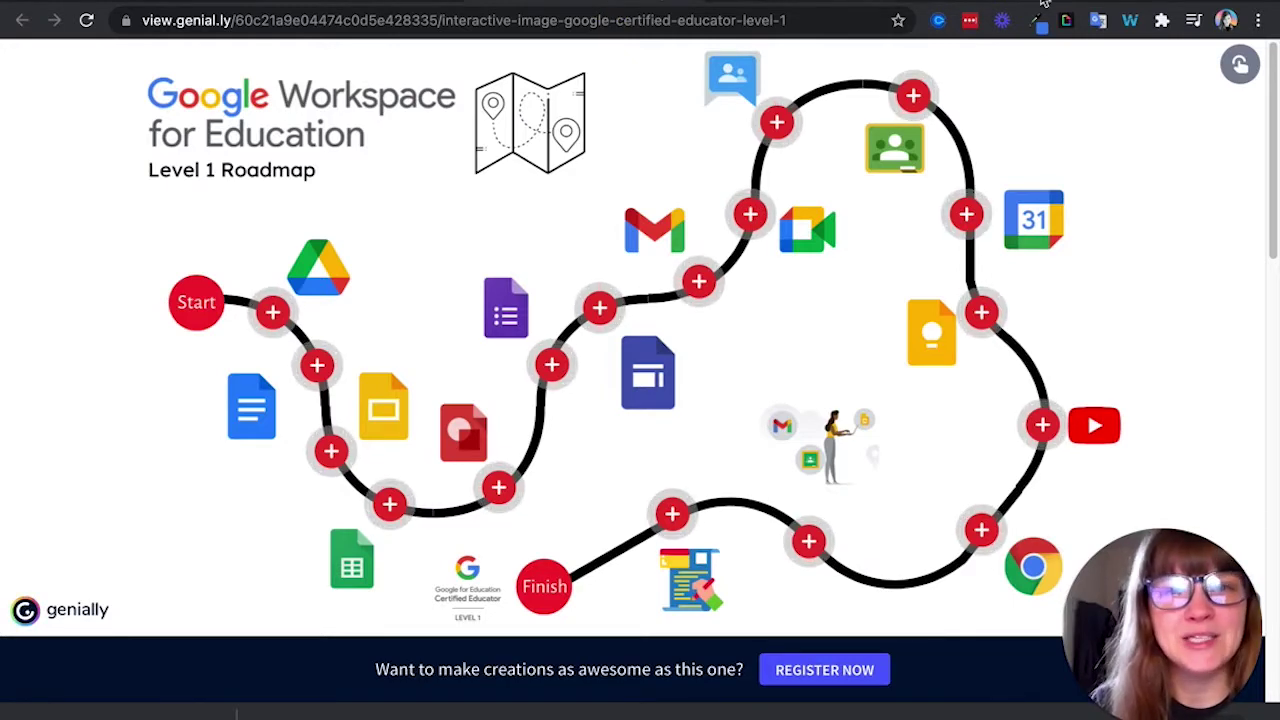
click(1178, 2)
text(geni)
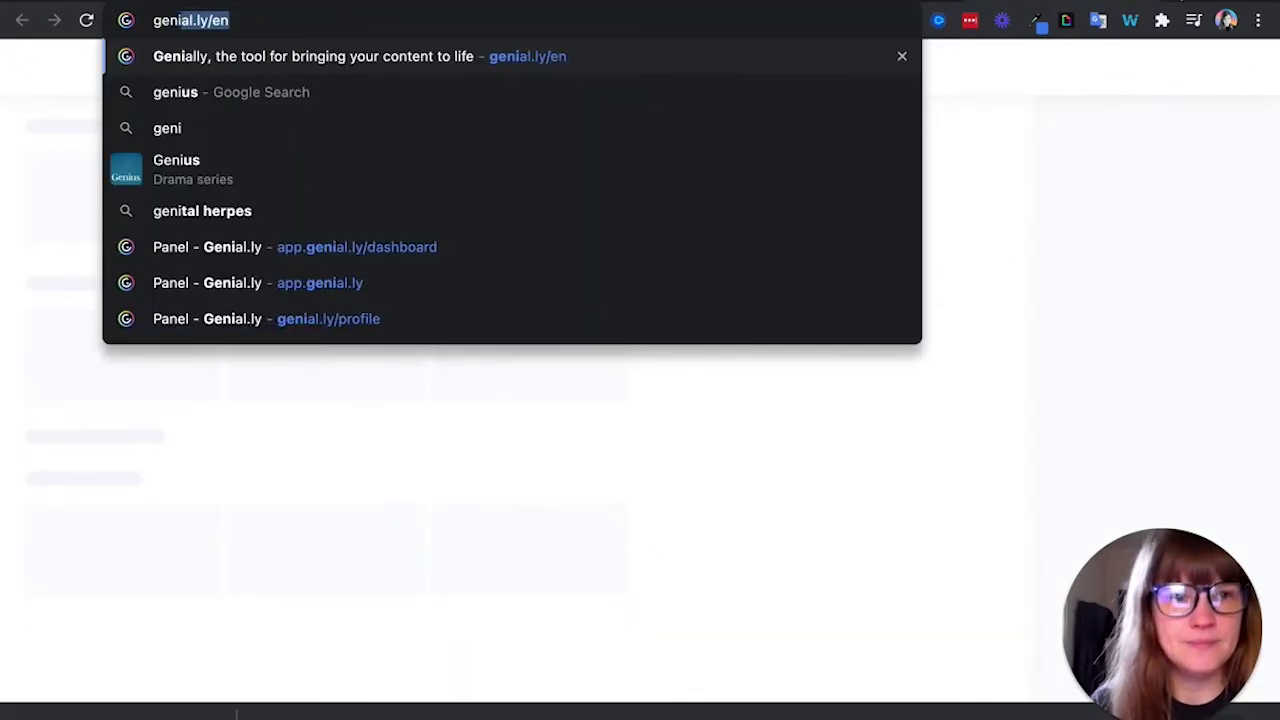
key(Return)
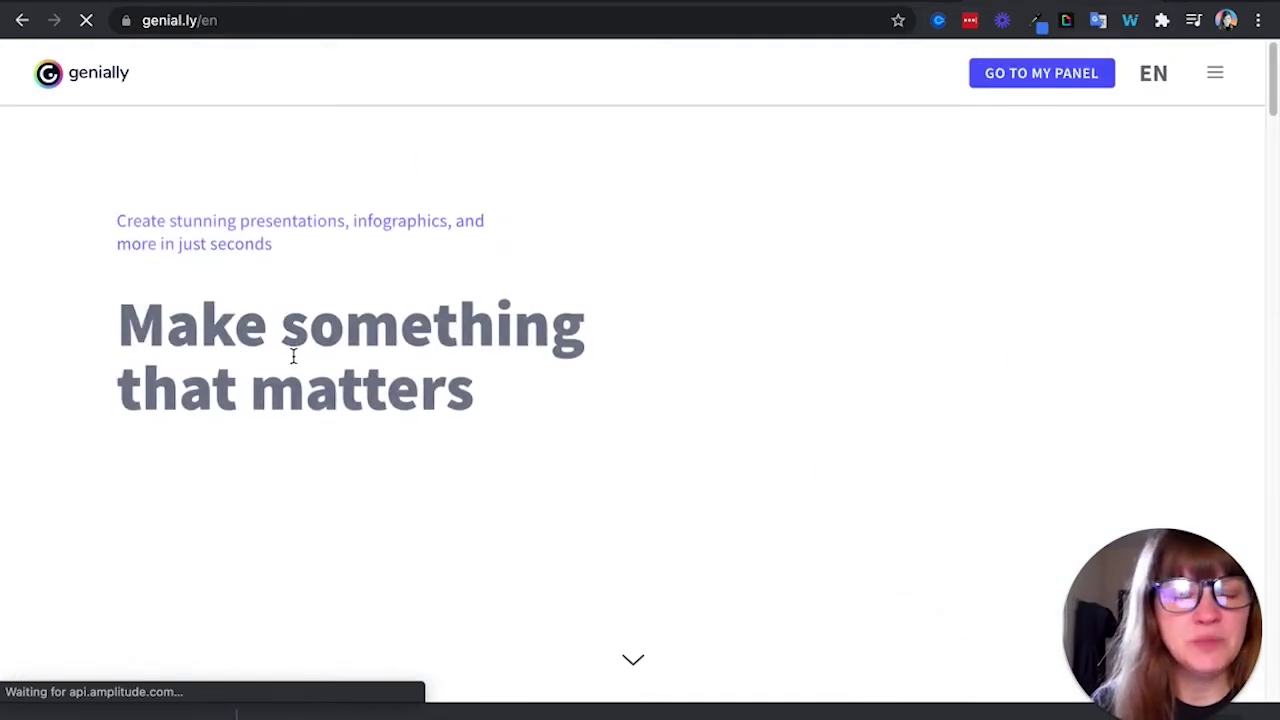
click(255, 536)
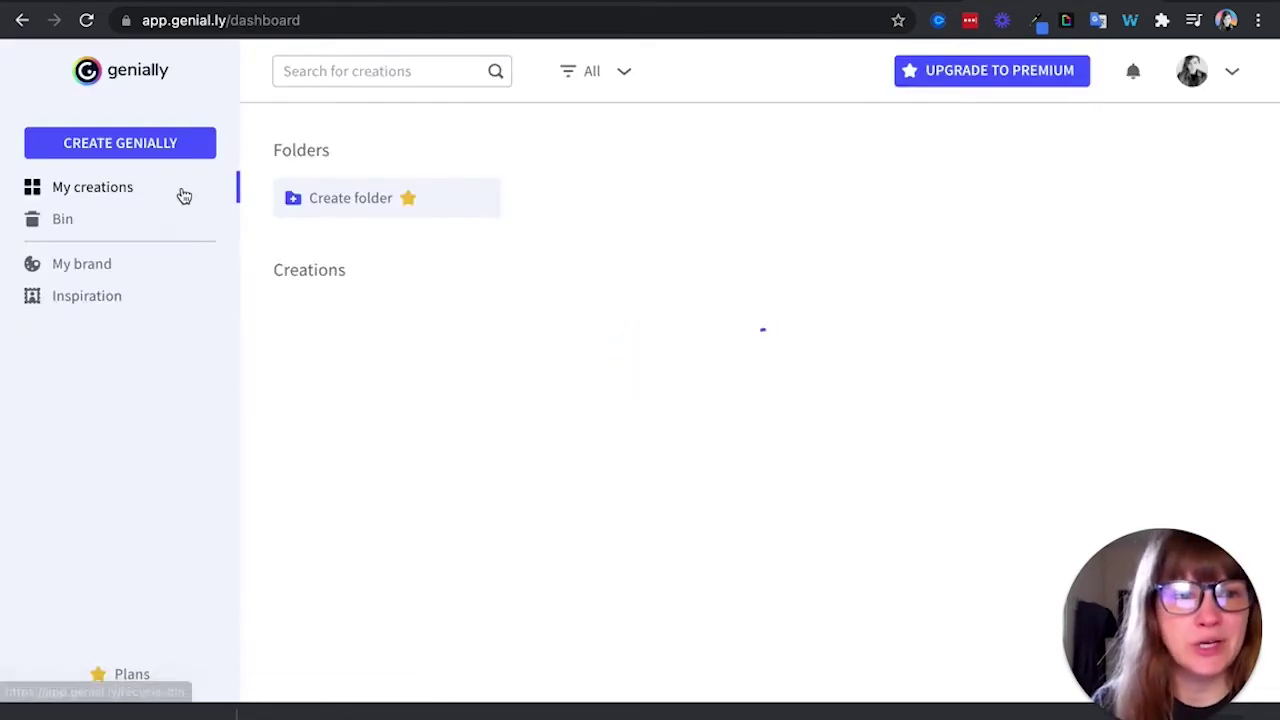
Start a new interactive image and upload the Canvas Course Setup Roadmap PNG as its base
click(166, 150)
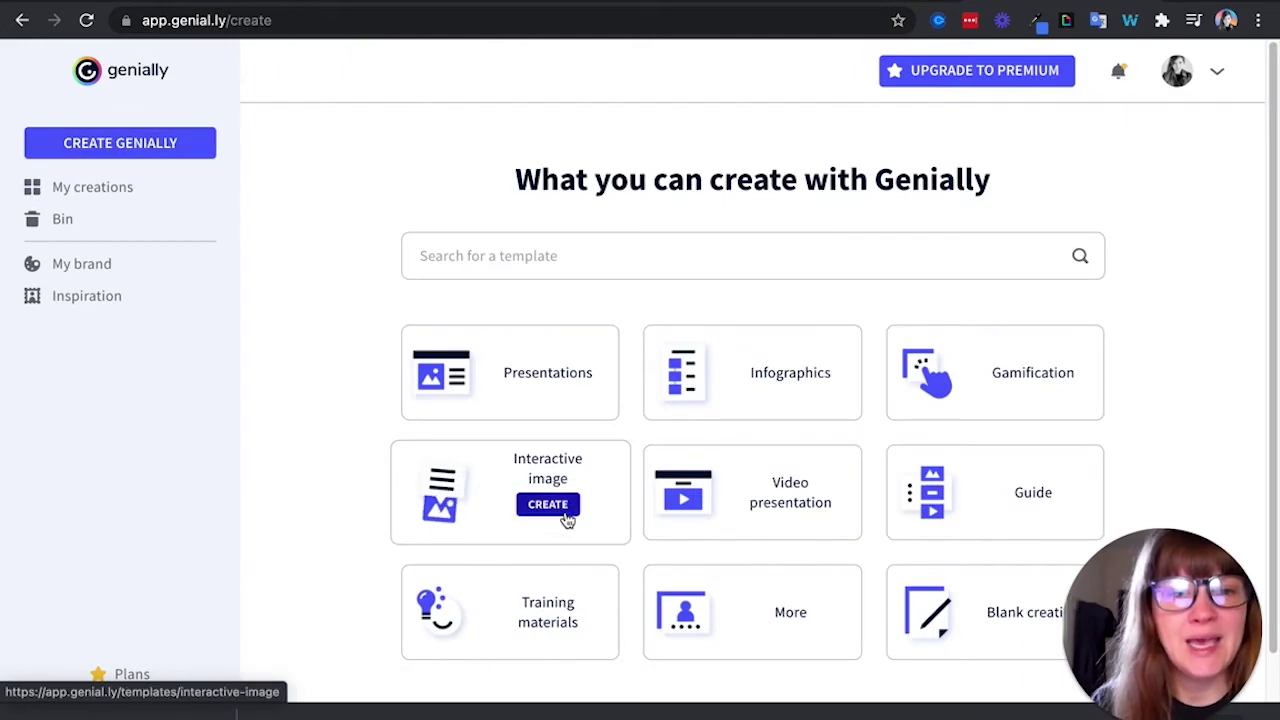
click(563, 512)
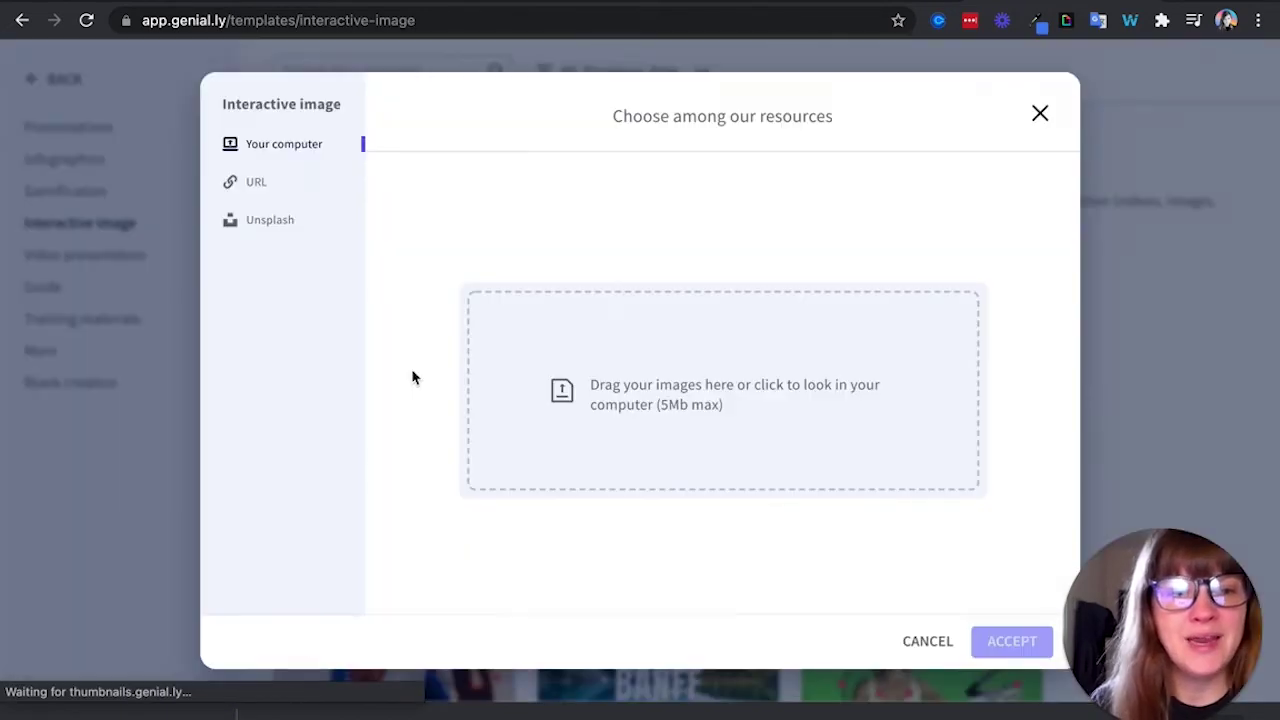
drag(128, 642, 674, 405)
click(406, 330)
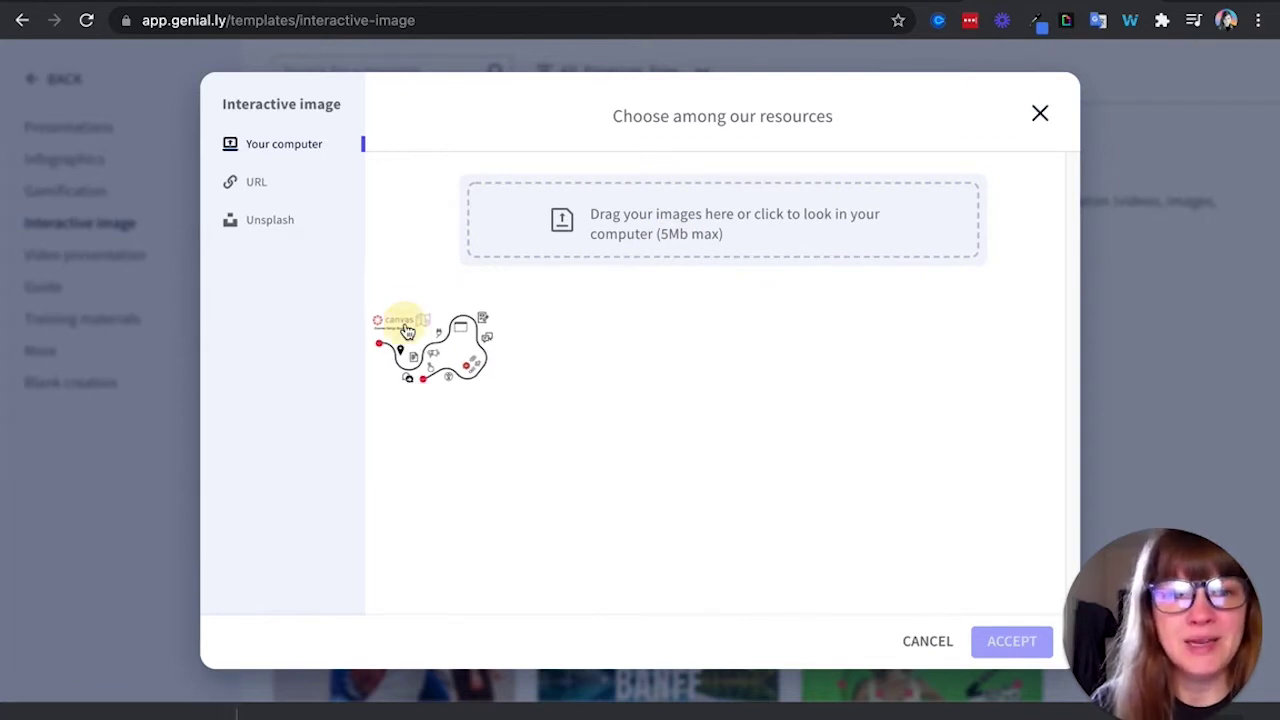
click(1010, 642)
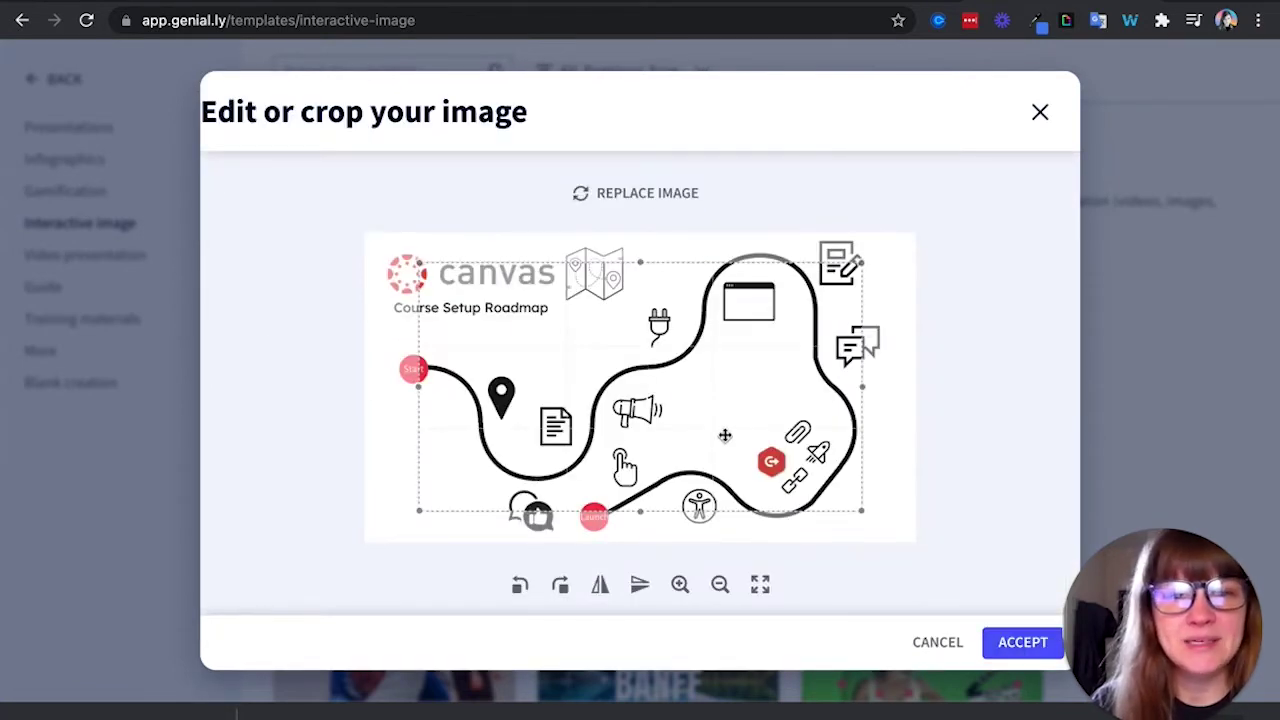
Widen the crop to cover the whole roadmap image and accept it
click(606, 376)
drag(806, 479, 971, 634)
click(1022, 645)
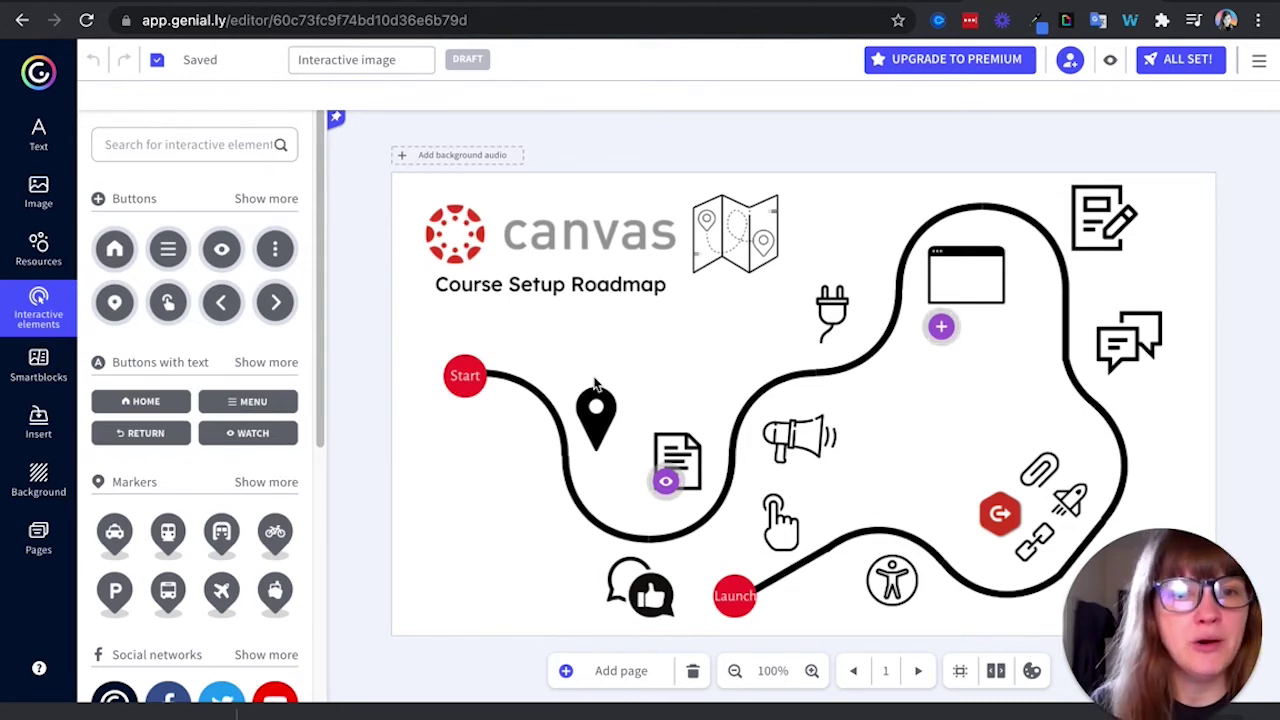
Move the template's purple plus button off its spot on the roadmap
click(940, 328)
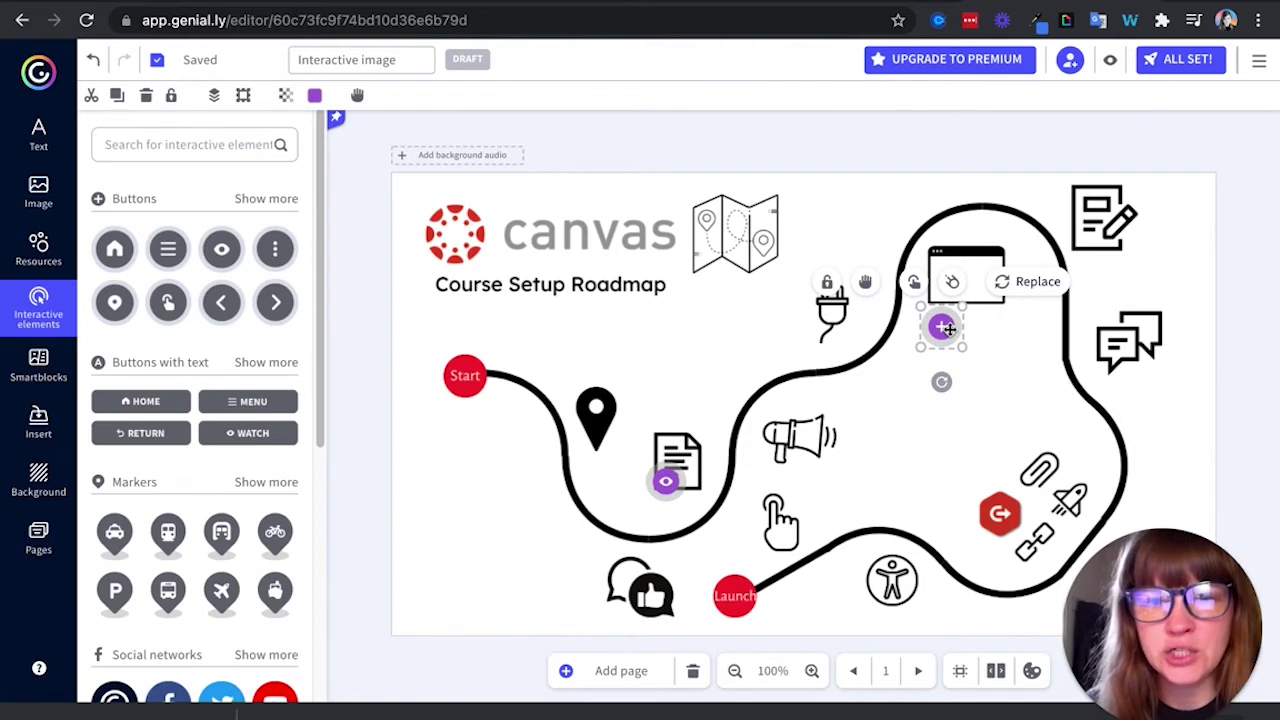
drag(946, 328, 666, 482)
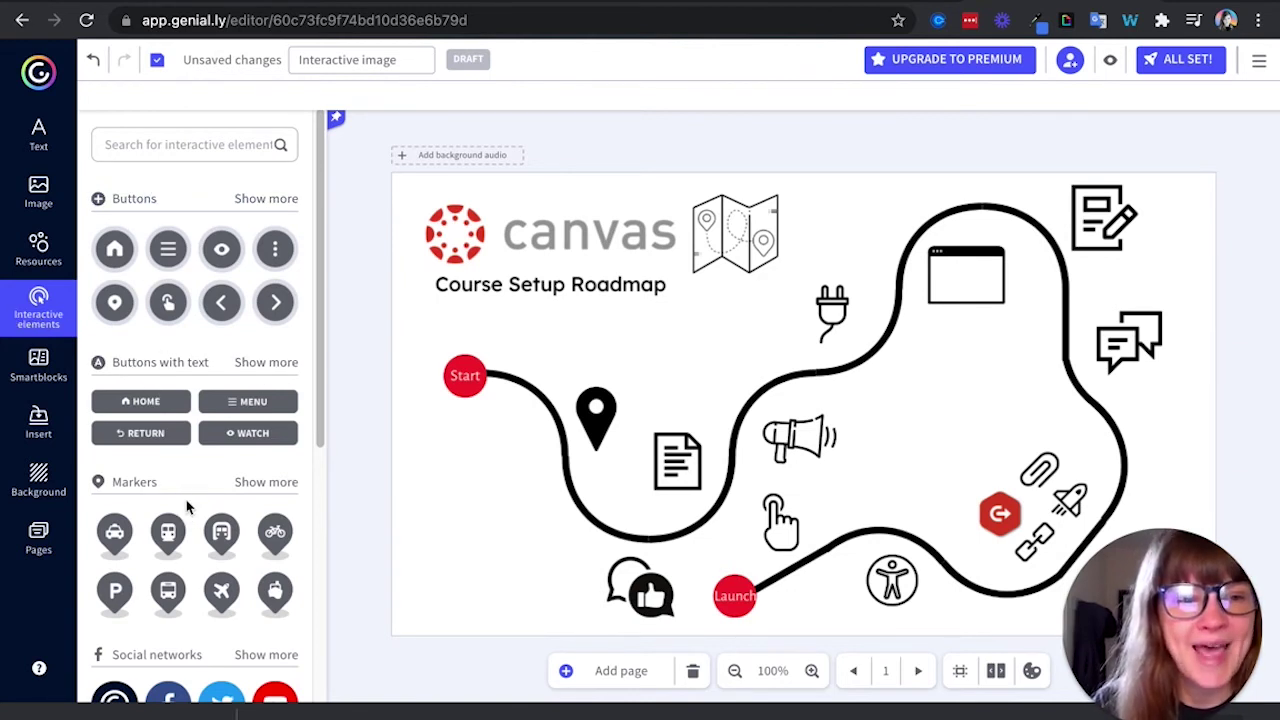
Add a plus button and place it on the path beside the pin after Start
scroll(186, 505, down, 2)
scroll(186, 505, up, 3)
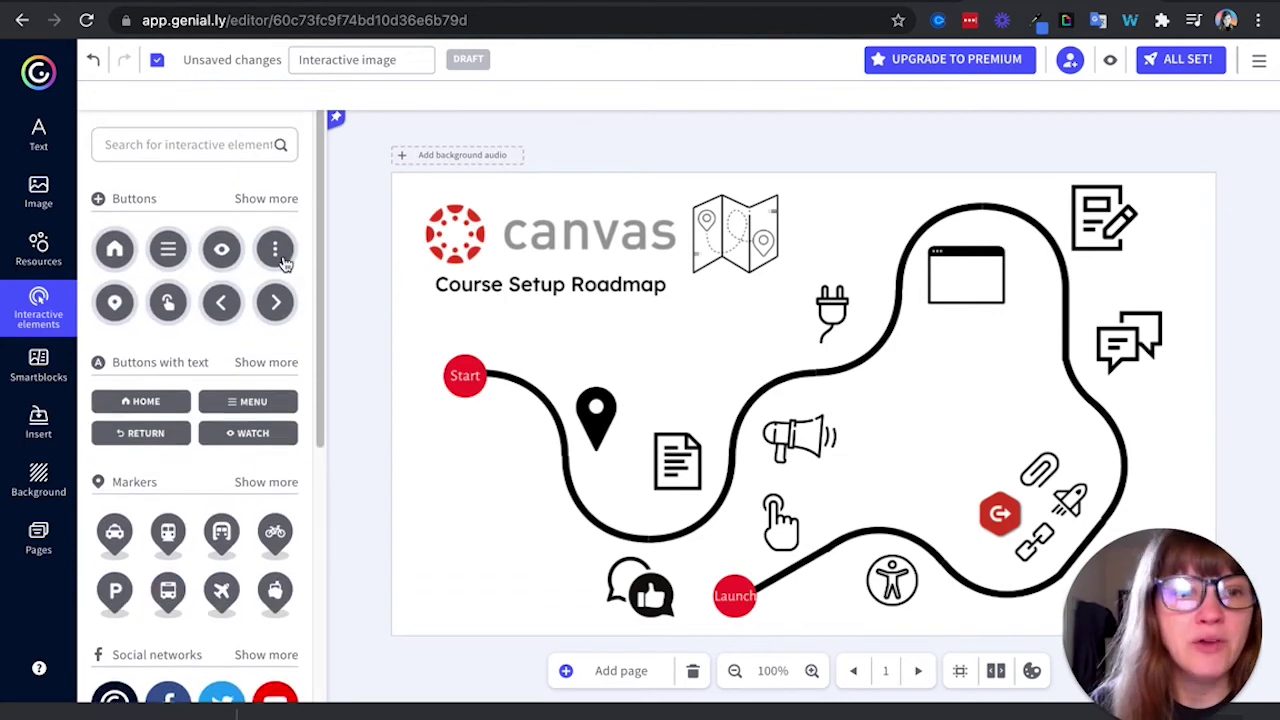
click(286, 200)
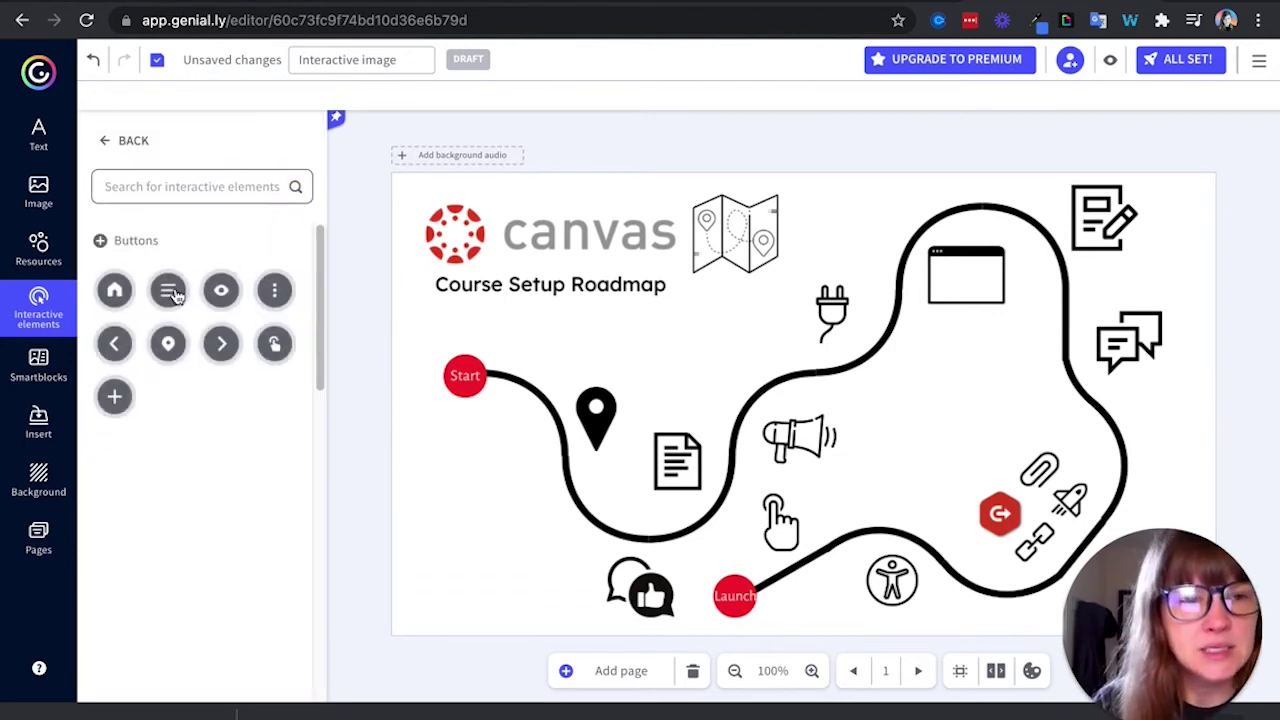
click(116, 404)
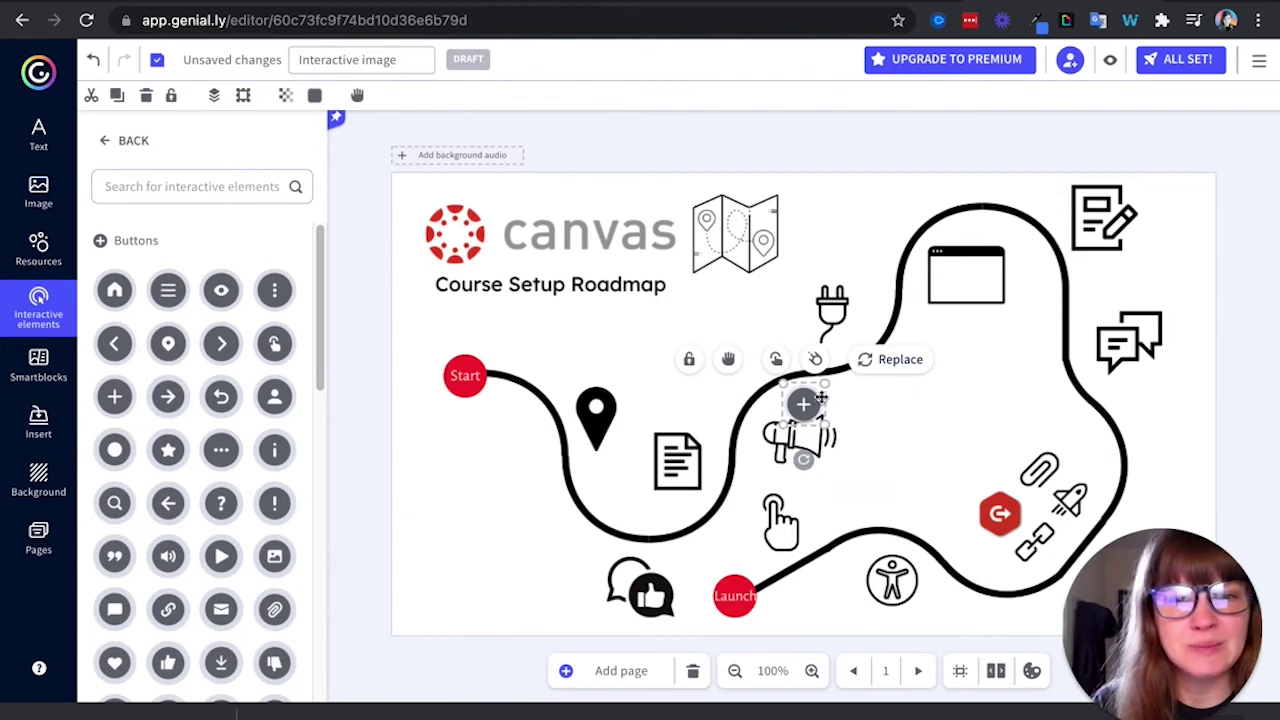
drag(806, 406, 560, 436)
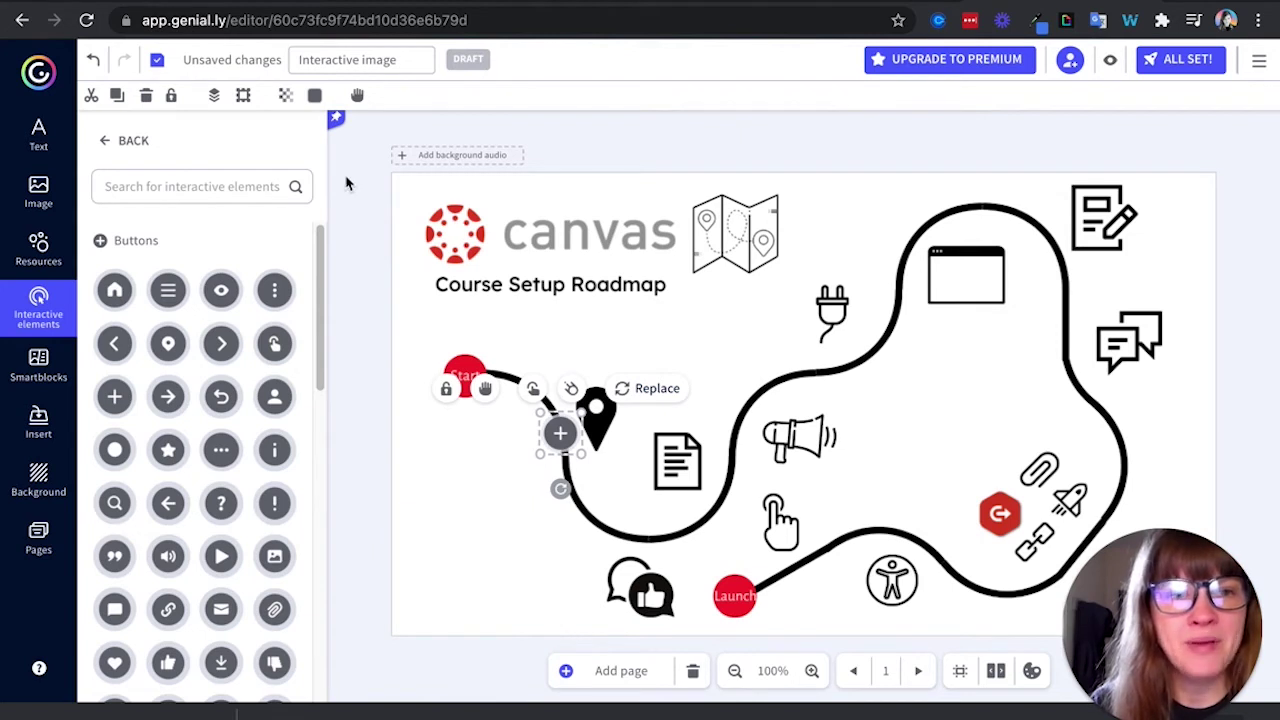
Colour the plus button red using the recent red swatch
click(315, 96)
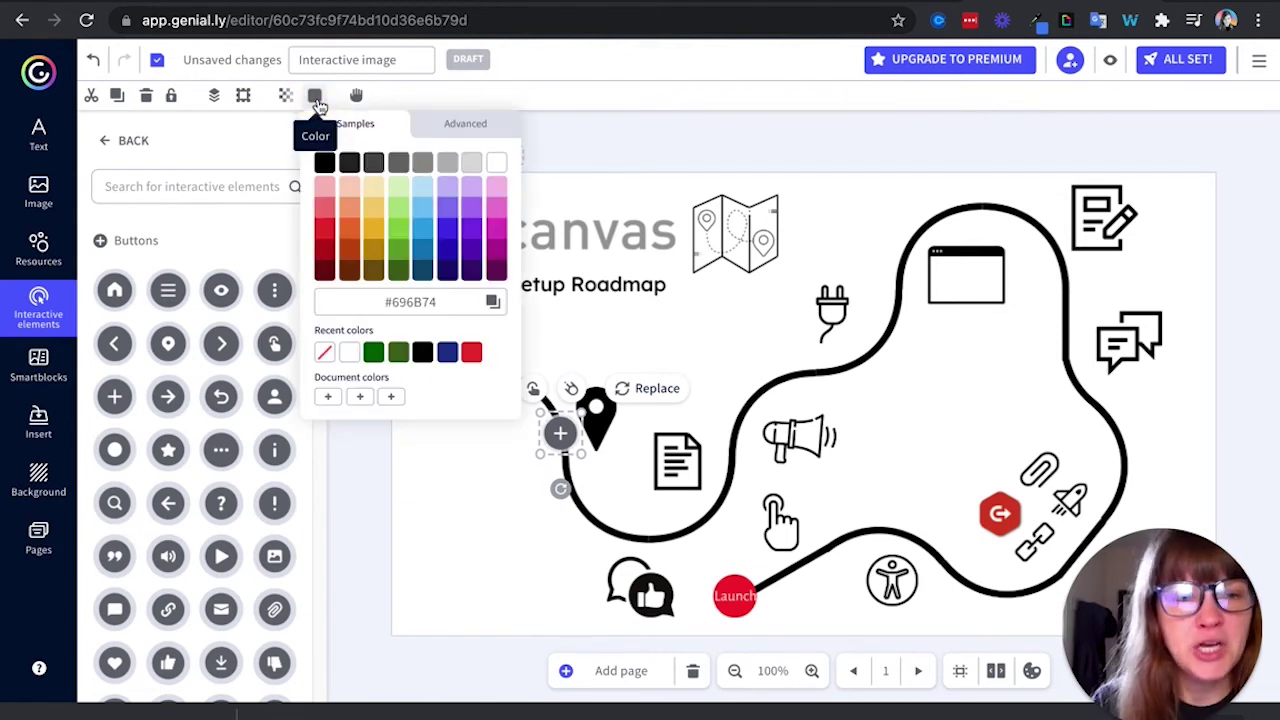
click(471, 352)
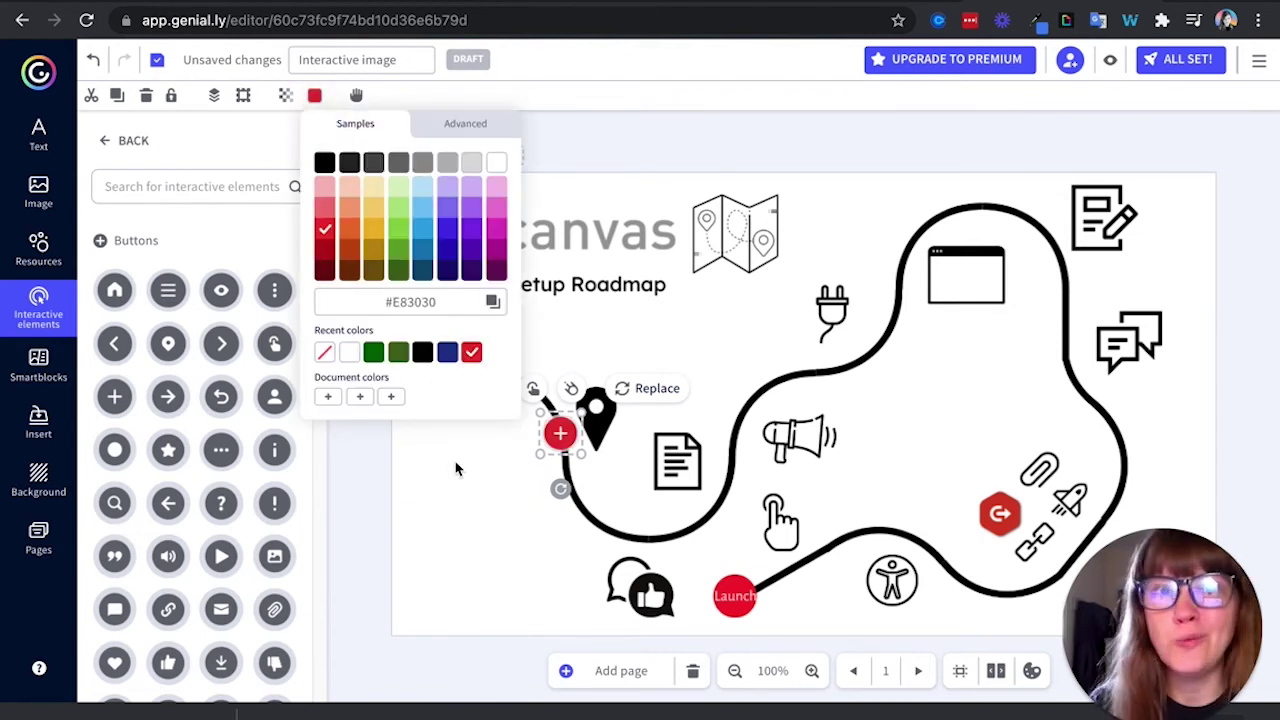
click(486, 530)
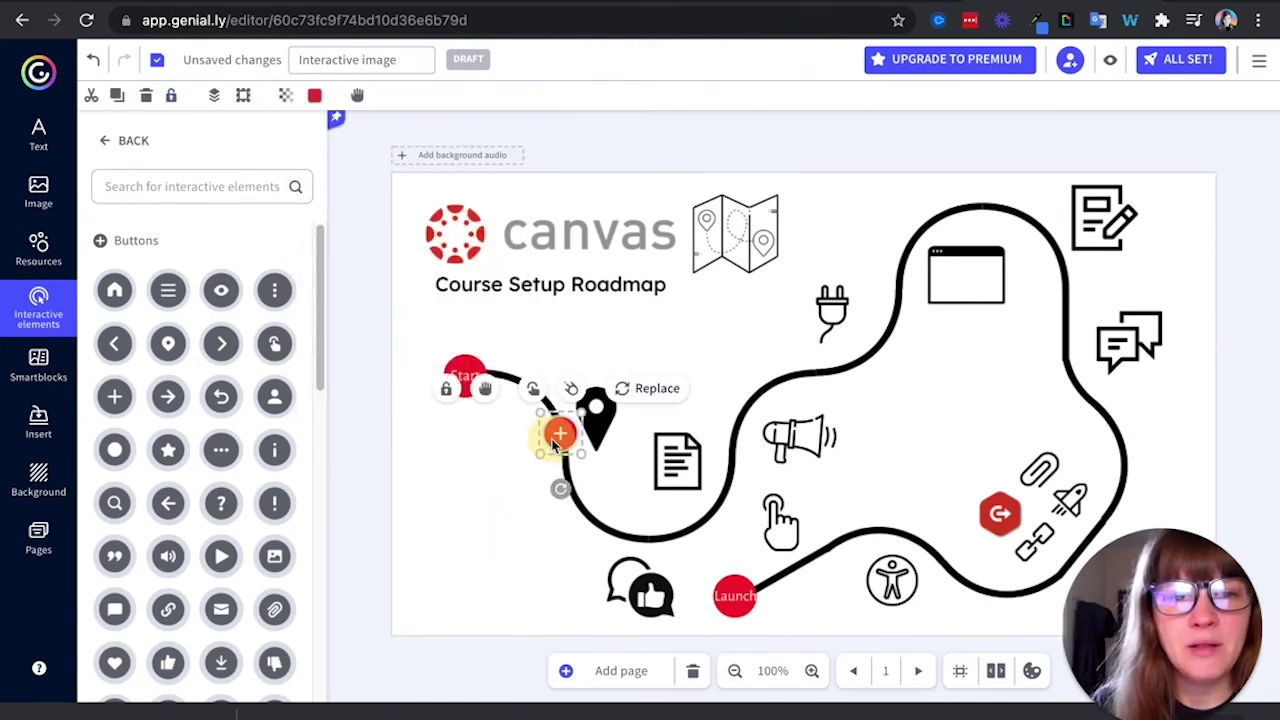
Give the red plus button a Window interactivity with the text 'Course Navitation'
click(534, 389)
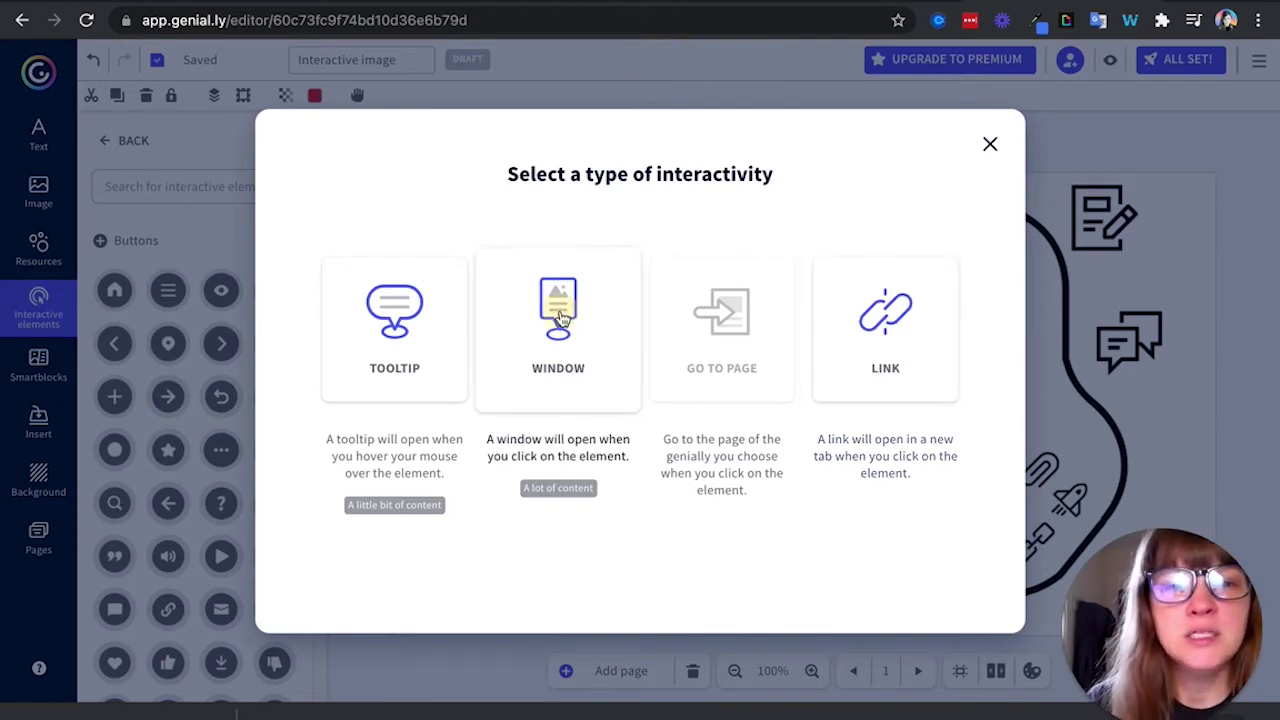
click(560, 314)
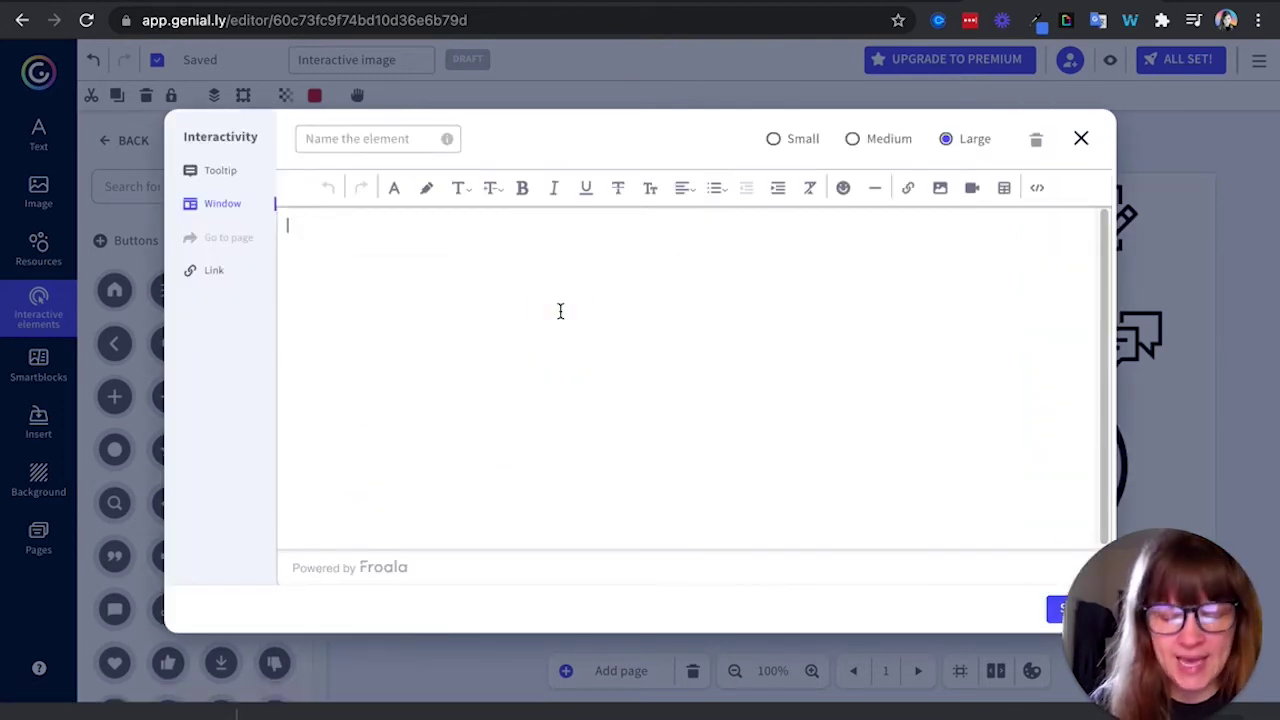
text(Course Nav)
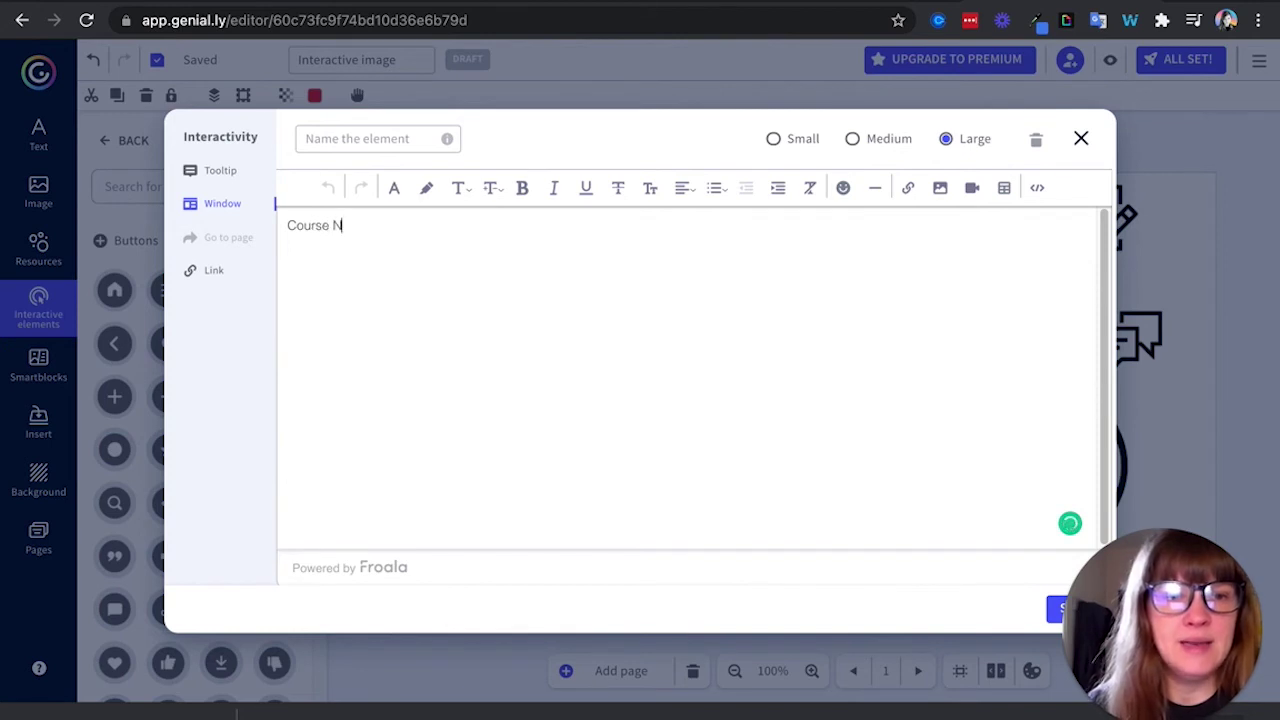
text(itation)
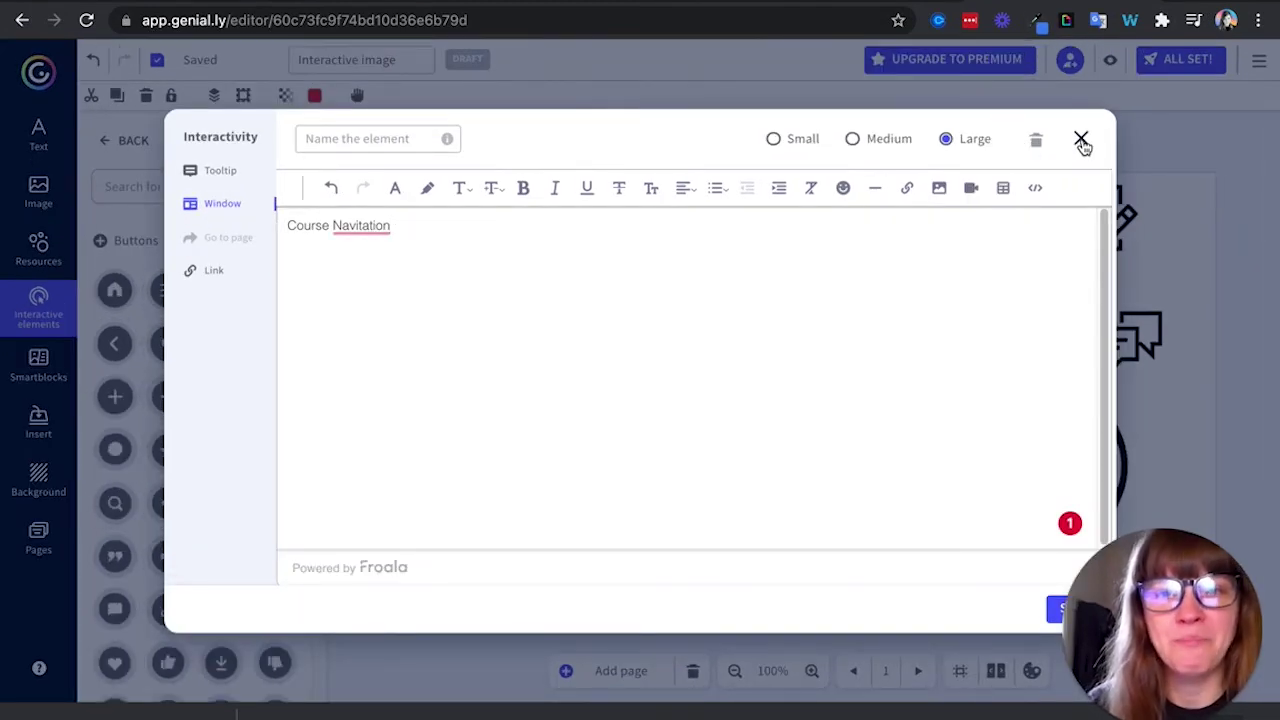
Close the Window interactivity editor, returning to the roadmap canvas with the red plus button
click(1083, 141)
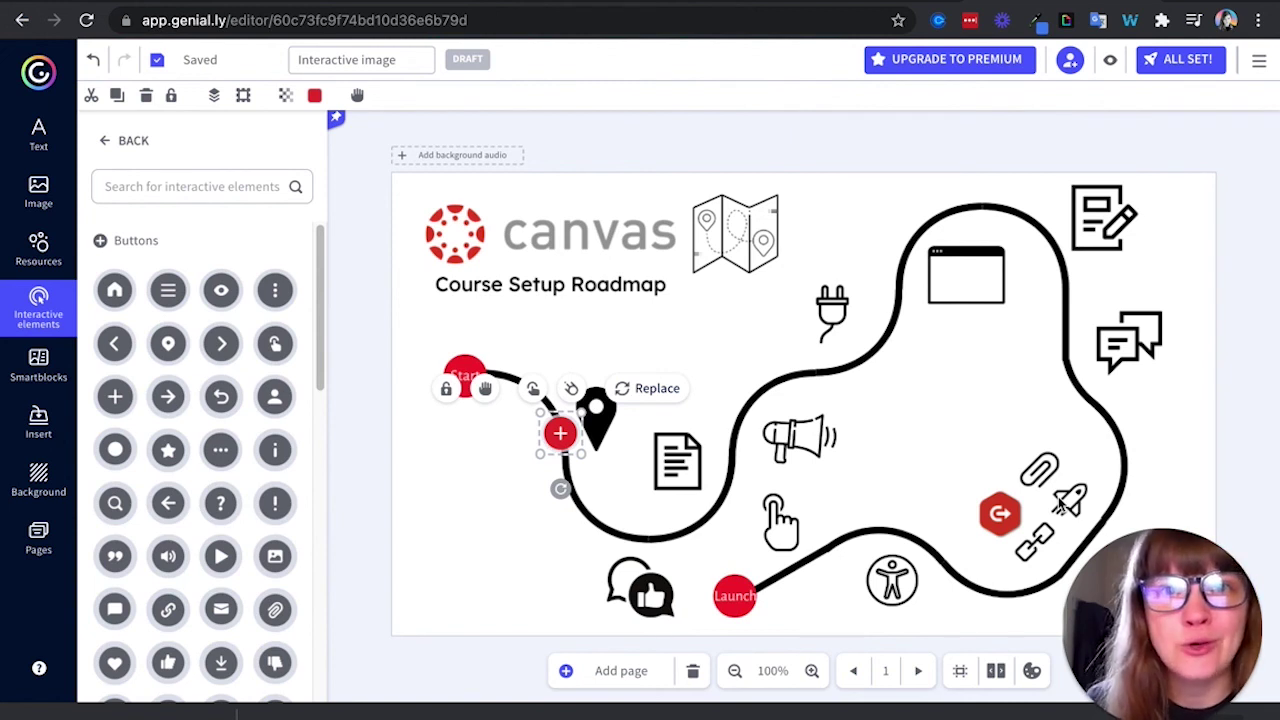
Return to the Canva Roadmap Template with its PNG download options open
click(86, 5)
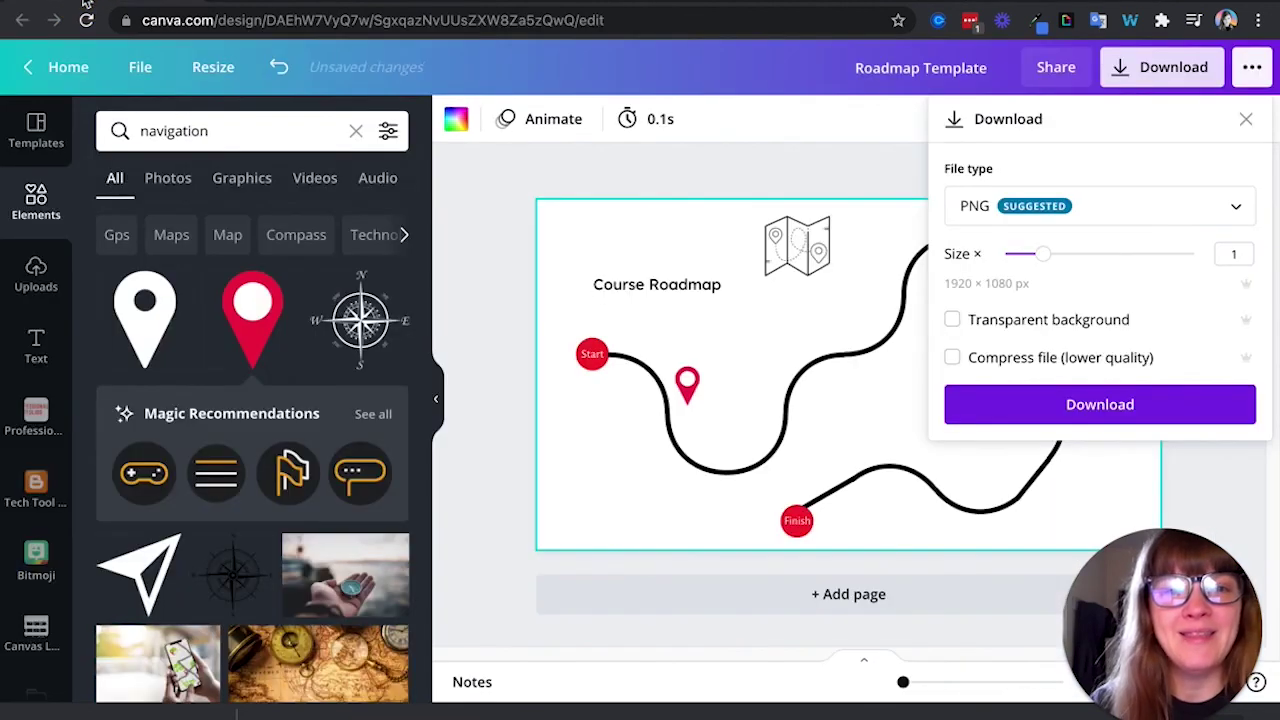